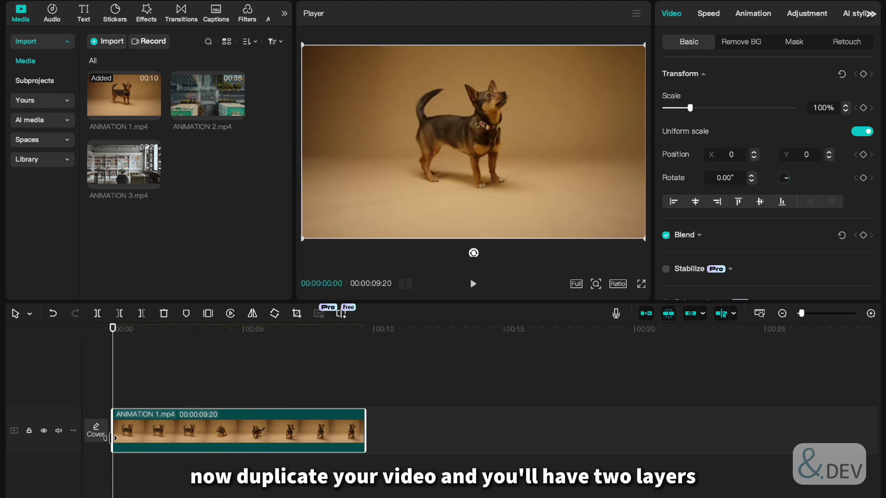
Duplicate the dog clip onto a second track and enable custom background removal with the smart brush
key(ctrl+c)
key(ctrl+v)
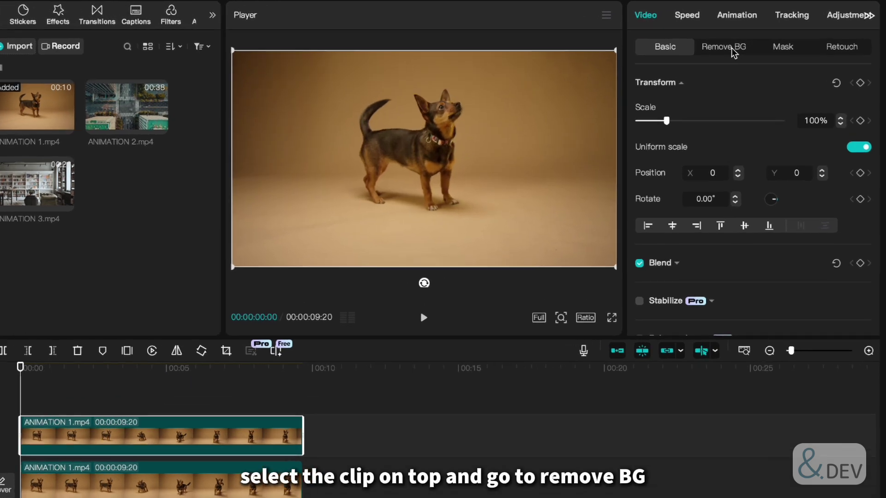
click(748, 44)
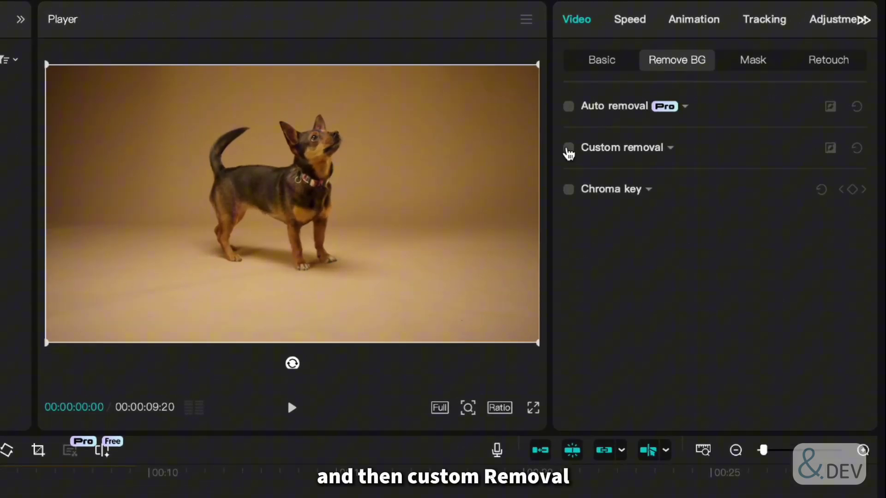
click(568, 148)
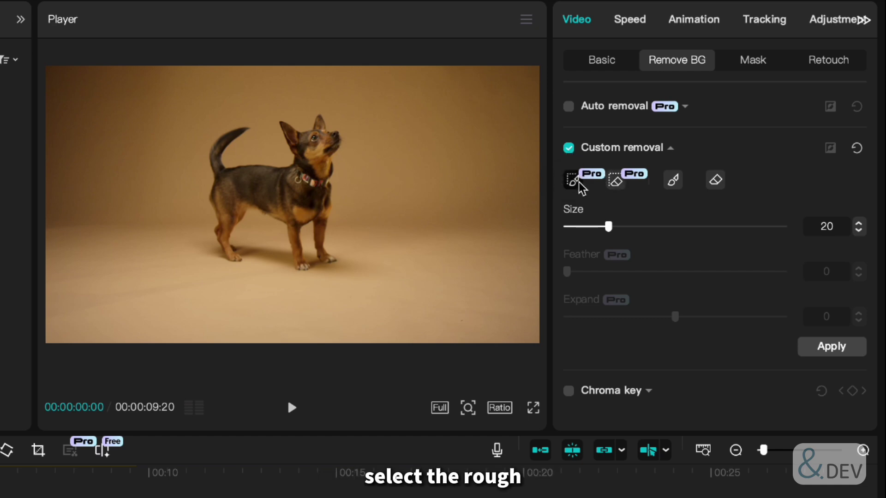
click(574, 180)
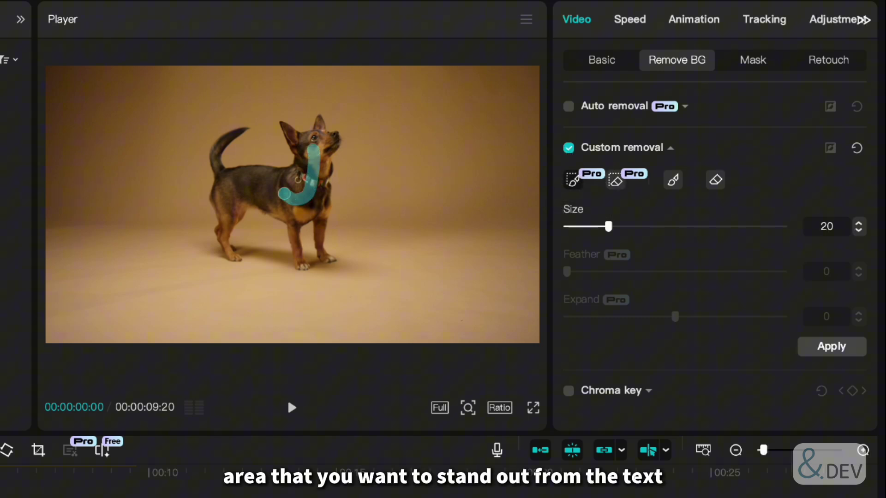
Brush over the dog, apply the removal, and toggle the lower layer off and on to check the cutout
mouse_move(284, 193)
mouse_down()
mouse_move(259, 185)
mouse_move(230, 195)
mouse_up()
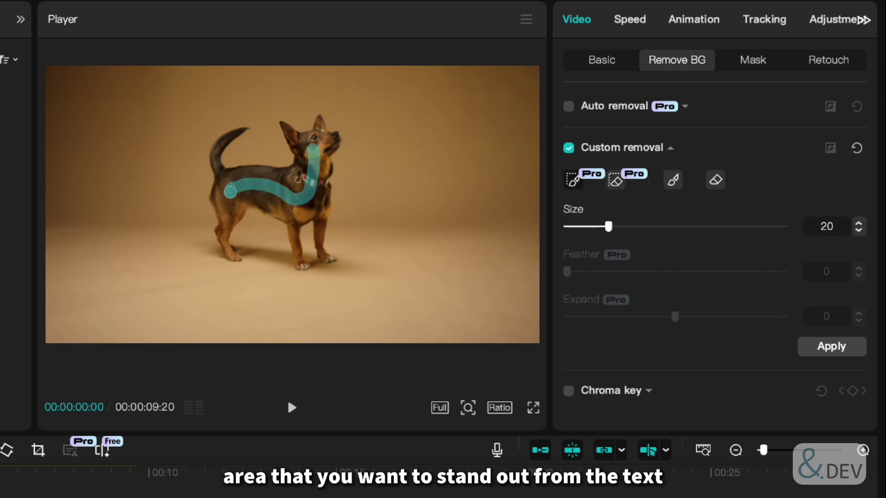
click(838, 350)
click(44, 434)
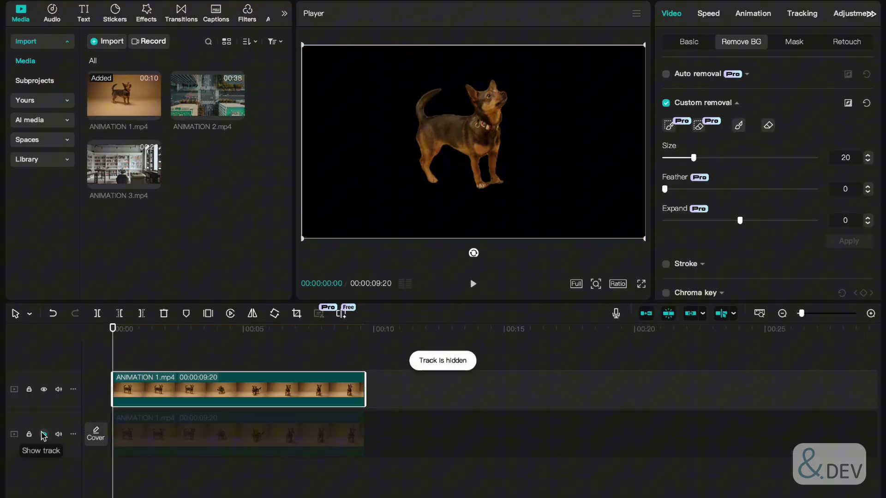
click(44, 434)
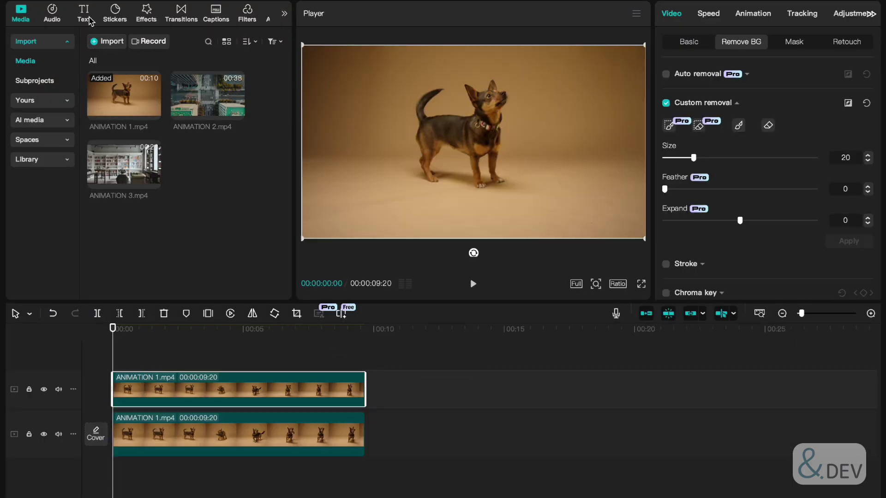
Add a Default text clip between the dog layers, stretch it to the video's end, and set size 23
click(84, 14)
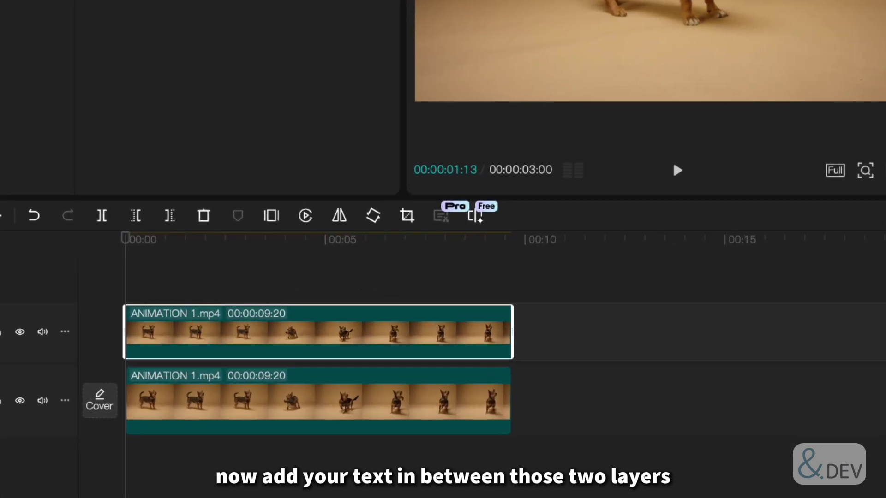
drag(190, 23, 123, 378)
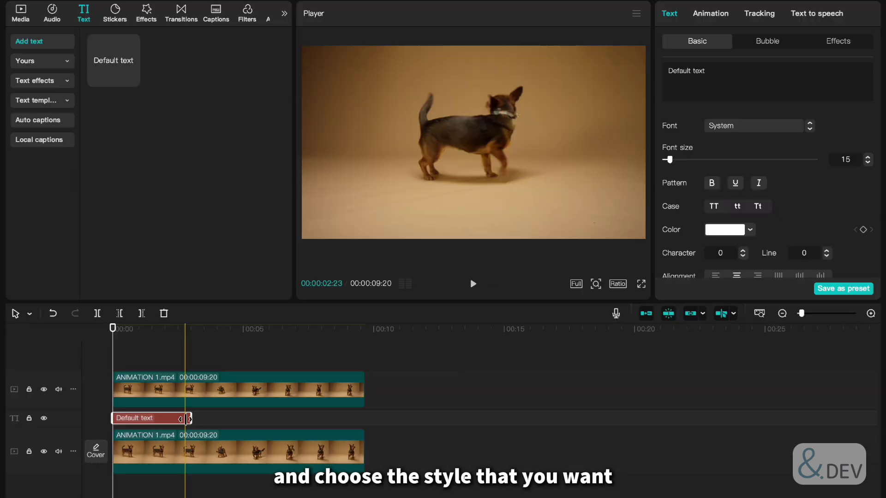
drag(243, 383, 510, 383)
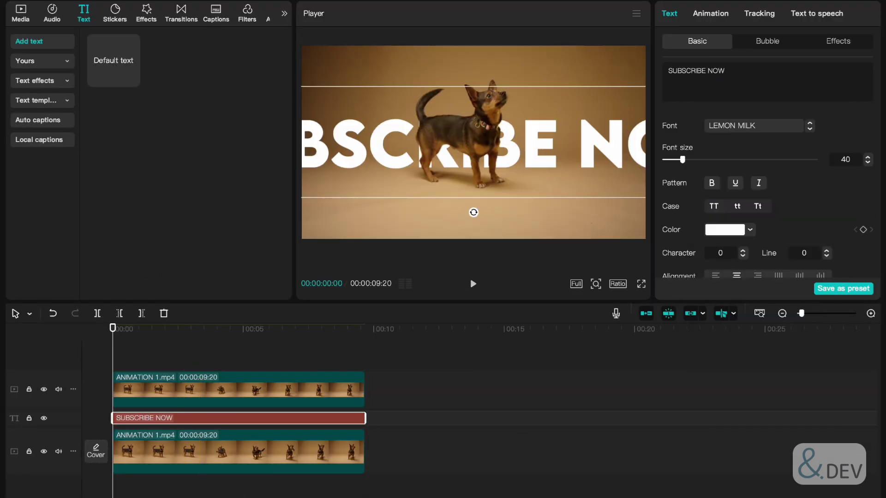
drag(682, 160, 674, 160)
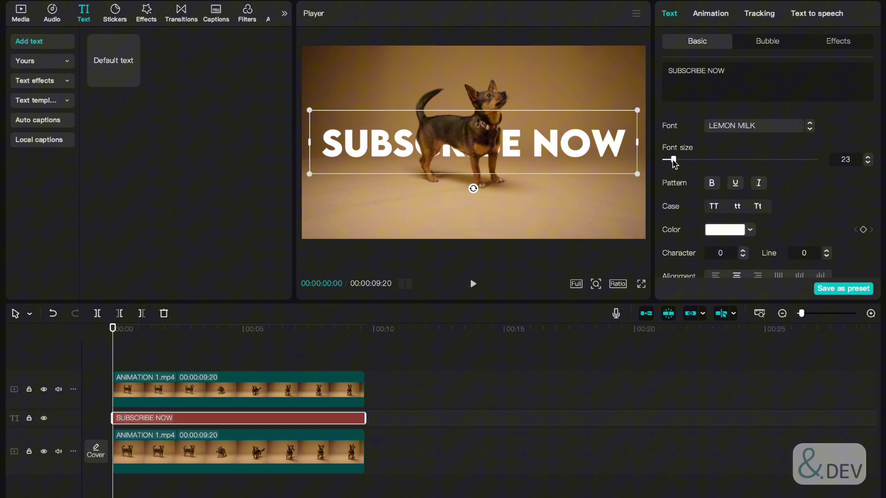
Give SUBSCRIBE NOW an outlined echo effect and move it up behind the dog's head
click(838, 40)
scroll(785, 185, down, 3)
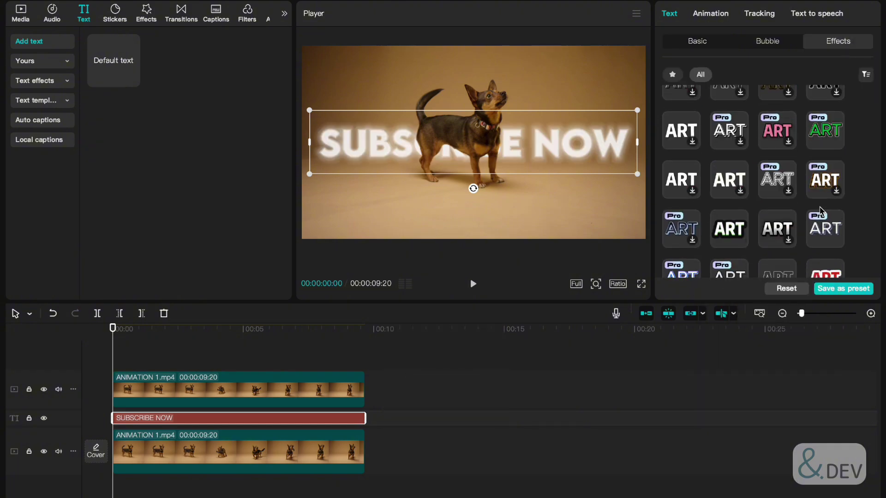
click(778, 208)
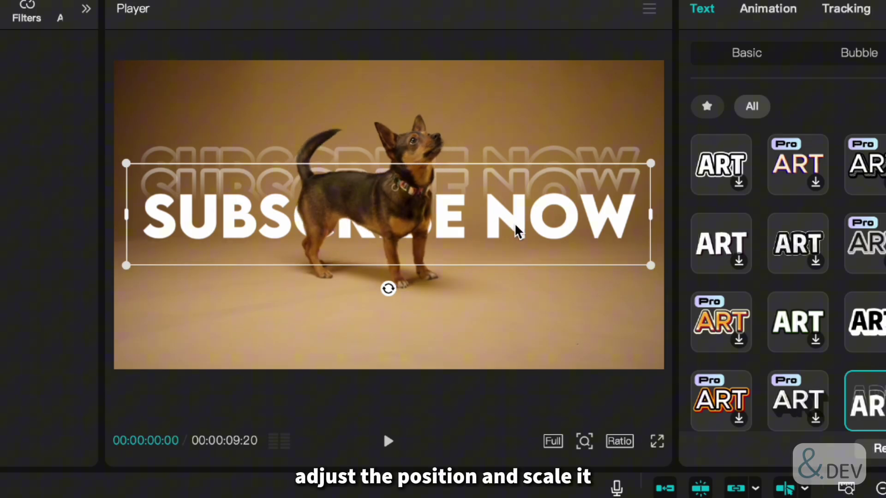
drag(516, 225, 517, 169)
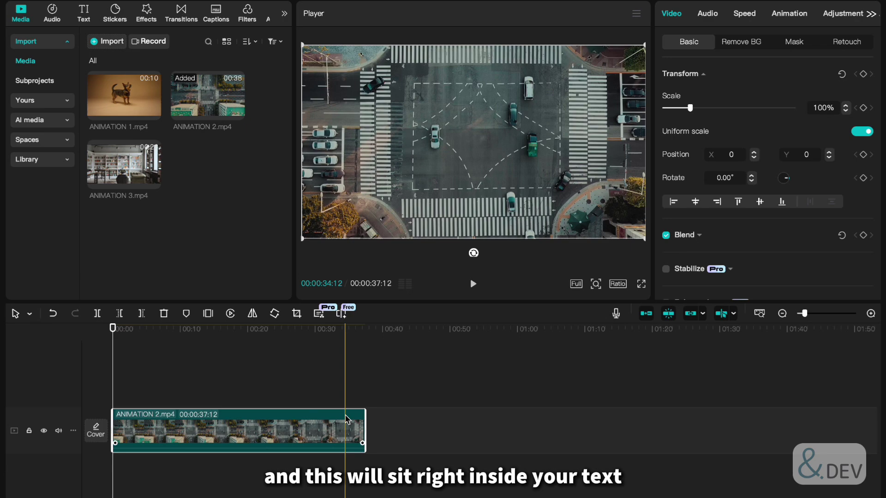
Add a Default text clip below the city clip and hide the city track to see the text alone
click(83, 13)
drag(133, 75, 365, 419)
click(44, 389)
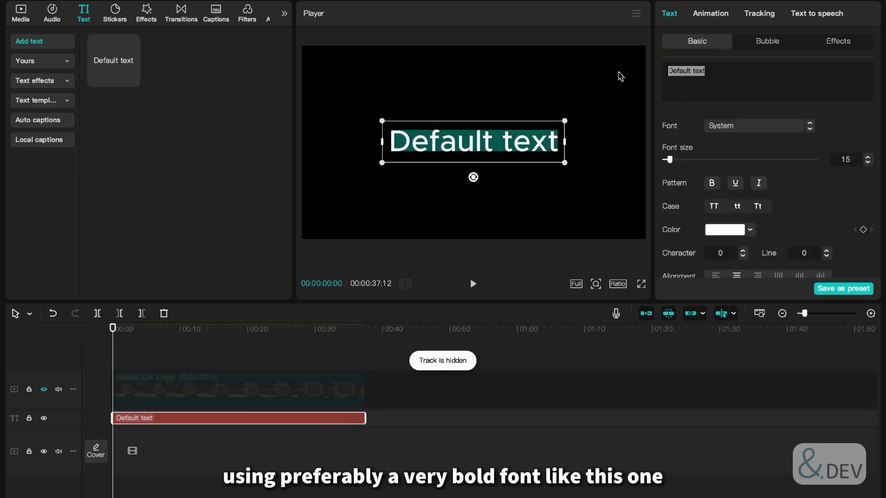
text(SUBSCRIBE NOW)
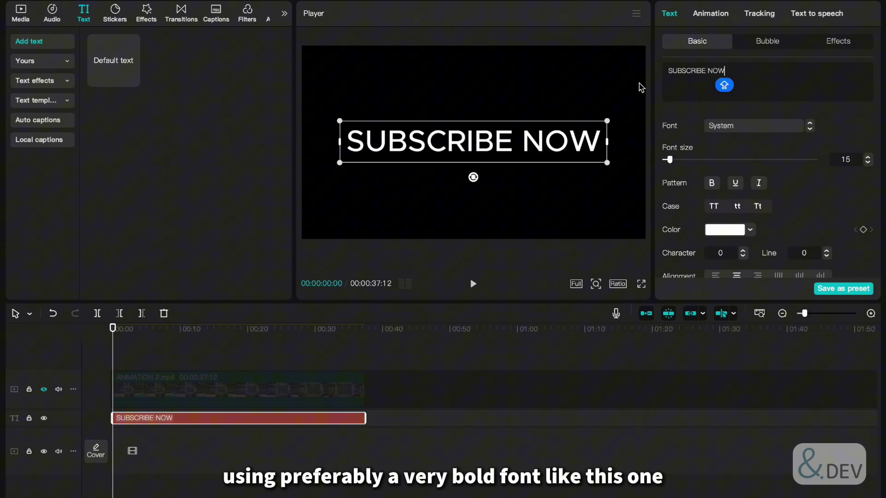
Set the title font to LEMON MILK and enlarge it to span the frame width
click(759, 126)
scroll(761, 194, up, 2)
click(752, 148)
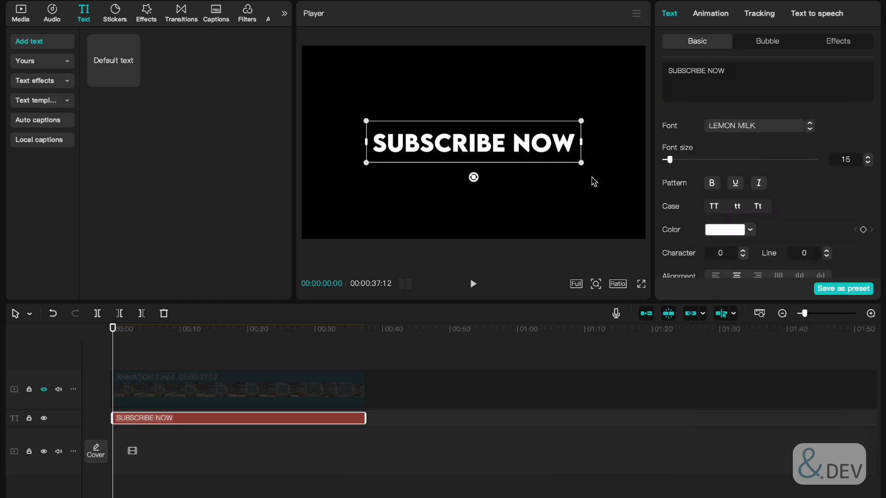
drag(581, 163, 660, 194)
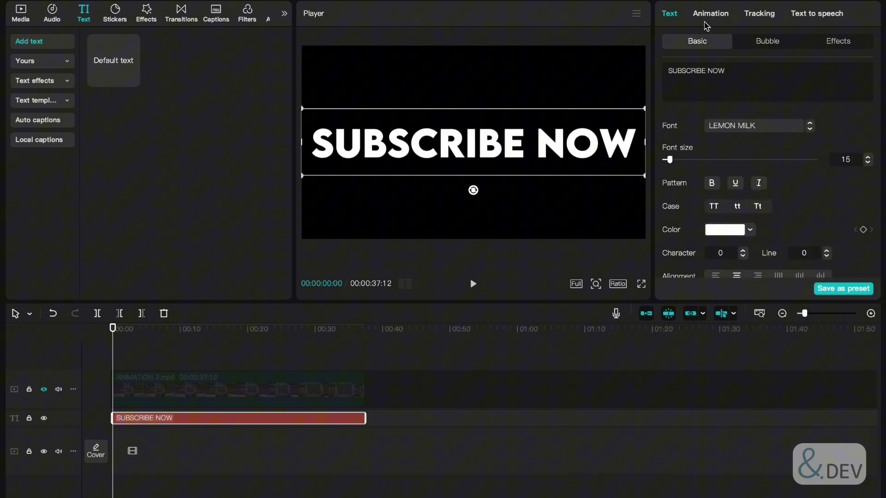
Try the first ART effect on the title, then remove it so no effect remains
click(832, 42)
click(727, 113)
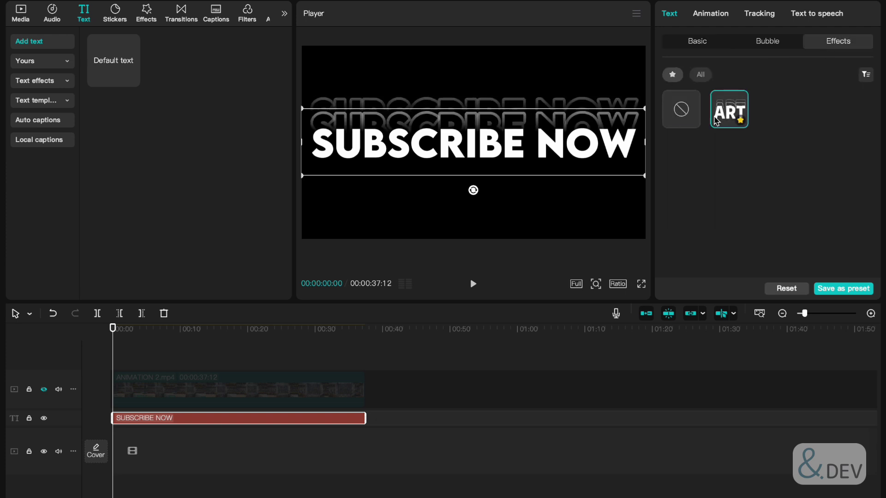
click(697, 110)
click(697, 41)
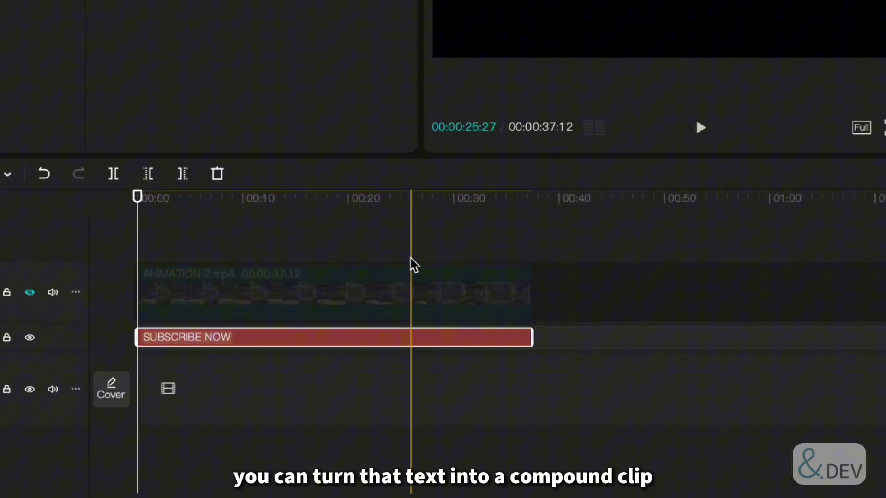
Turn the SUBSCRIBE NOW text clip into a compound clip
click(265, 337)
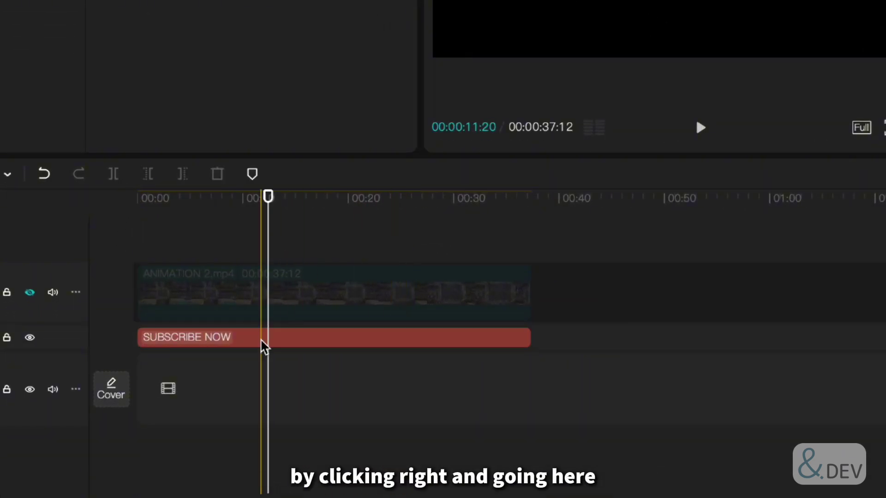
right_click(261, 343)
click(306, 290)
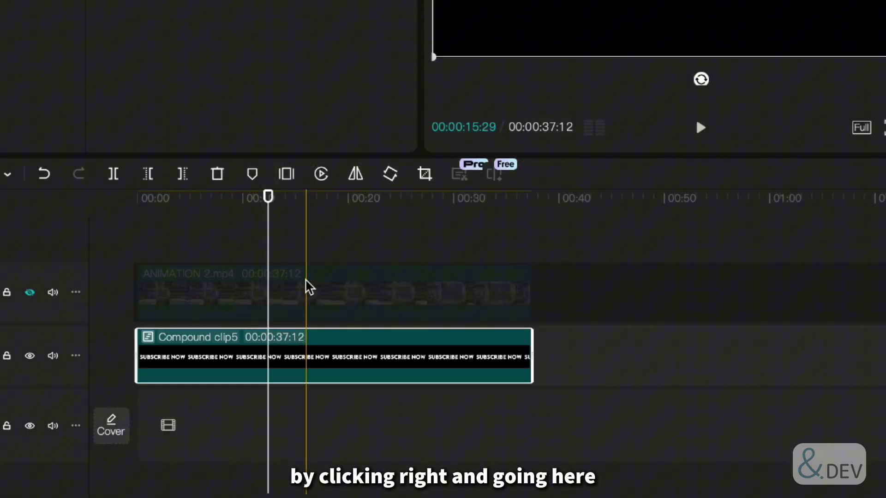
Unhide the city footage track and set its blend mode to Multiply
click(29, 292)
click(309, 290)
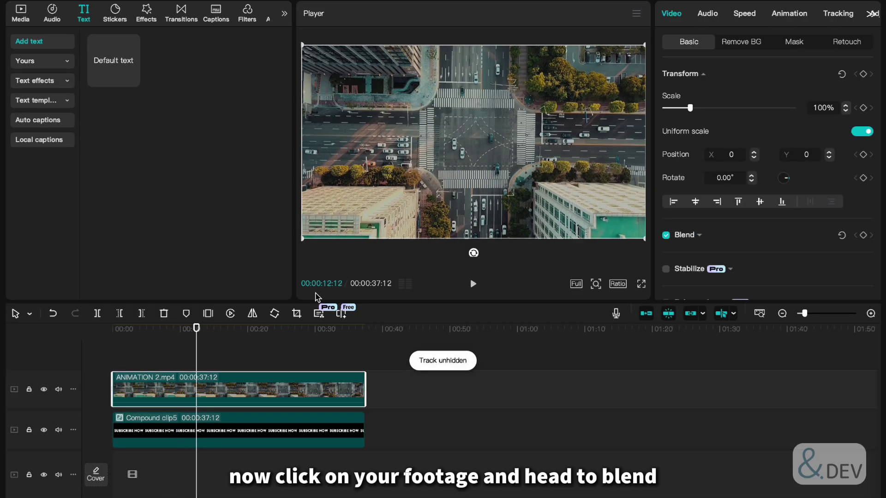
scroll(727, 236, down, 3)
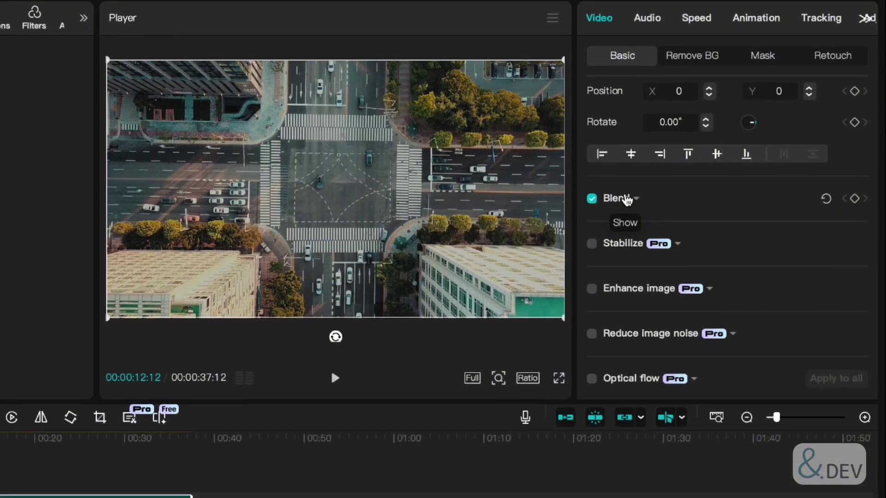
click(627, 199)
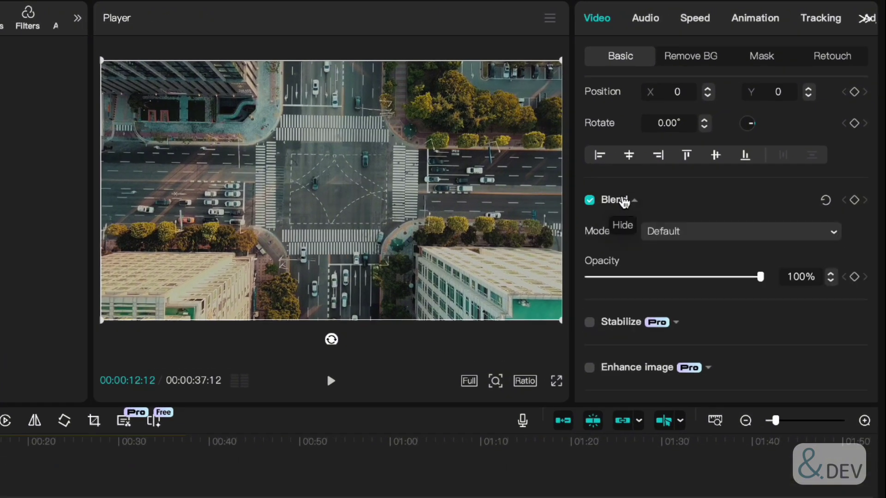
click(735, 232)
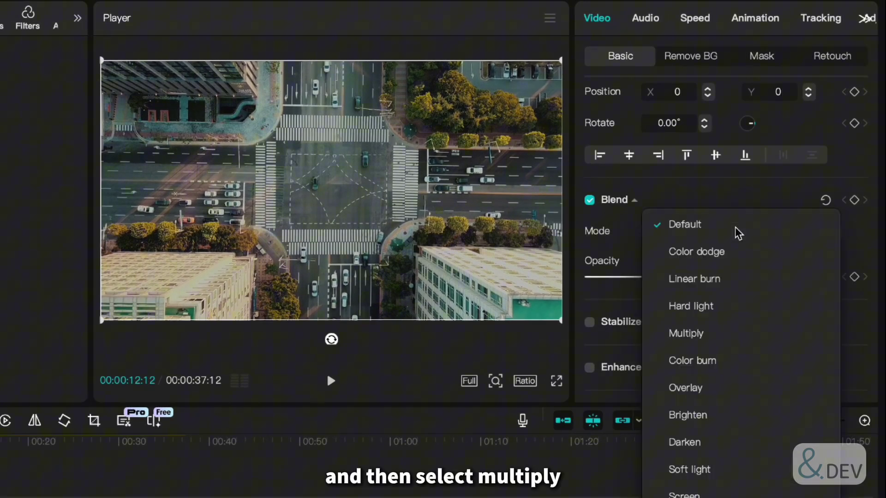
click(732, 342)
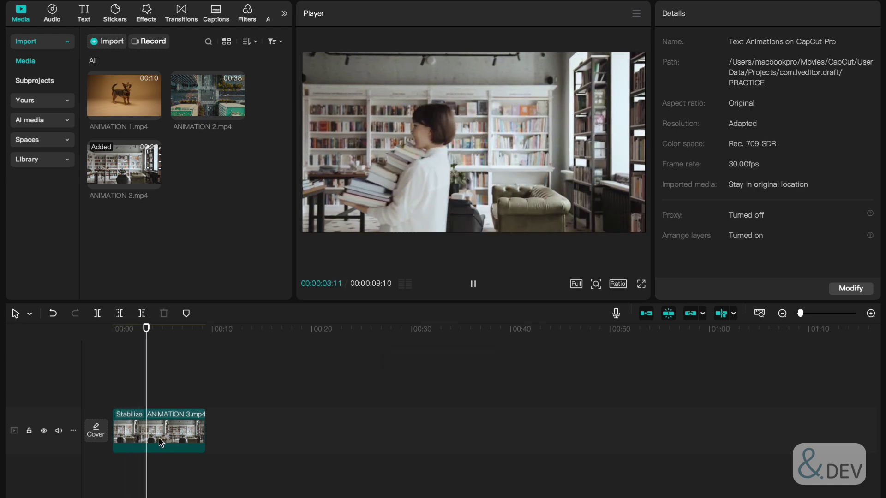
Duplicate the library clip onto a new track and turn on custom background removal
click(180, 428)
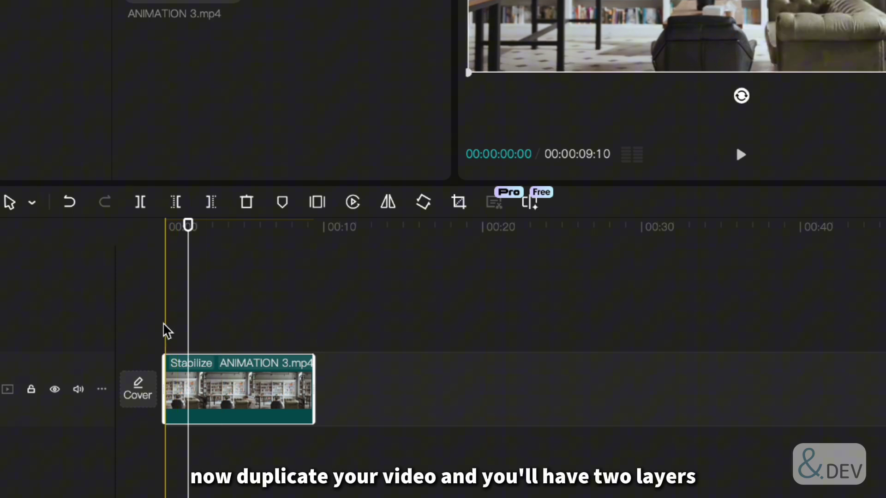
key(ctrl+d)
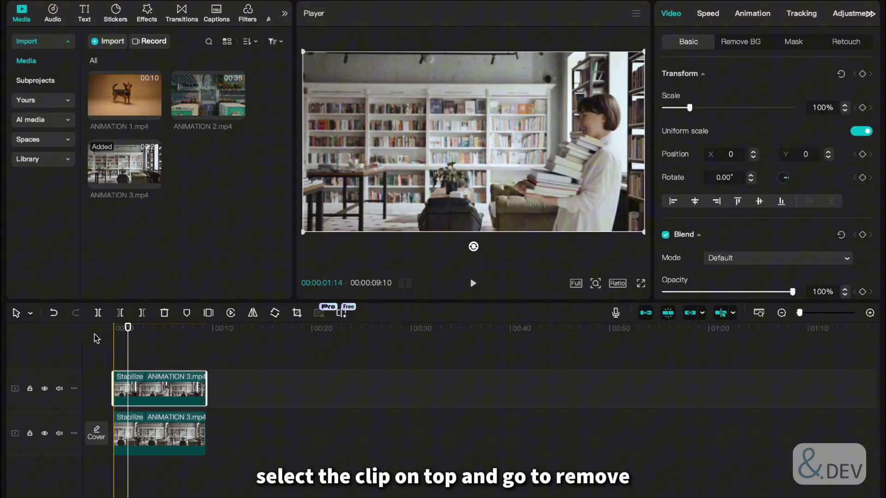
click(739, 42)
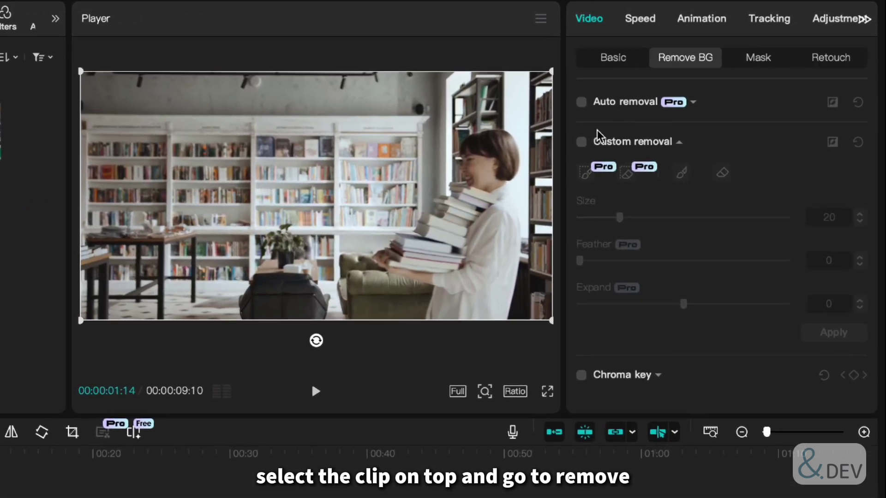
click(582, 142)
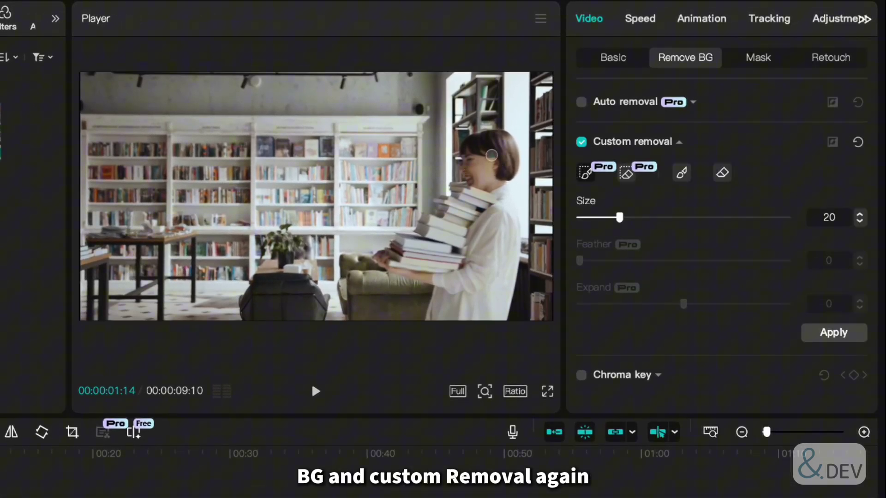
Brush over the woman, her arm and the books, apply the removal, and unhide the bottom video track
mouse_move(452, 221)
mouse_down()
mouse_move(430, 247)
mouse_move(404, 254)
mouse_up()
mouse_move(478, 258)
mouse_down()
mouse_move(500, 267)
mouse_move(475, 299)
mouse_up()
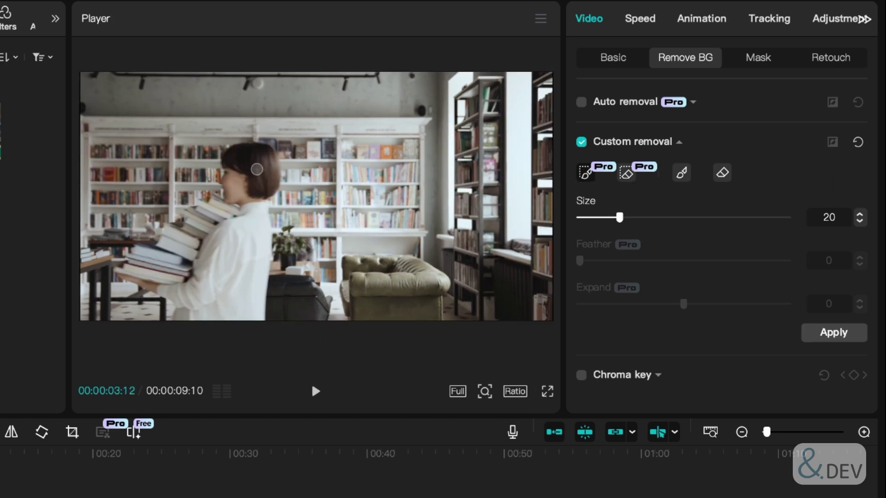
click(257, 170)
click(841, 334)
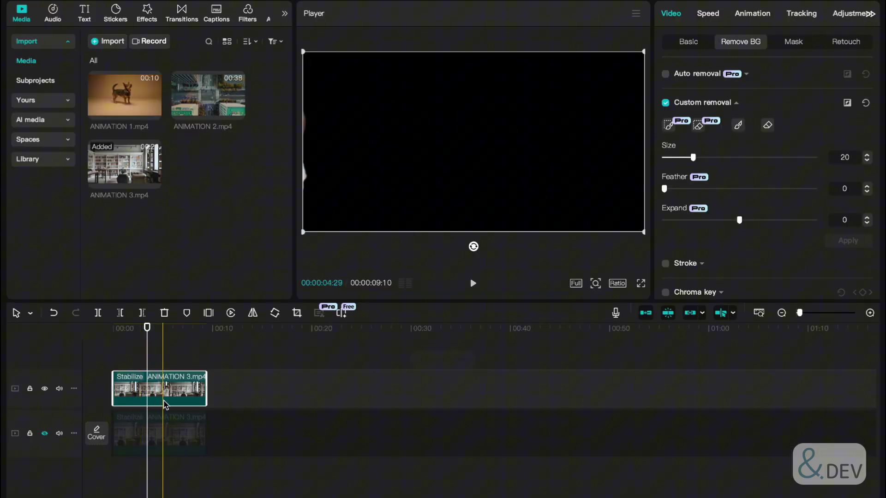
click(44, 433)
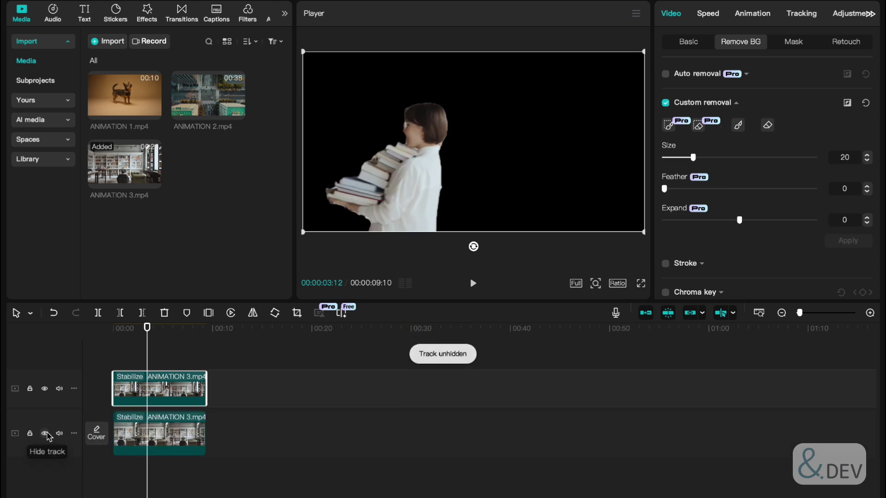
click(84, 14)
Add a text clip between the video tracks, set it in LEMON MILK, and enlarge it across the frame
drag(102, 53, 207, 418)
drag(747, 80, 651, 73)
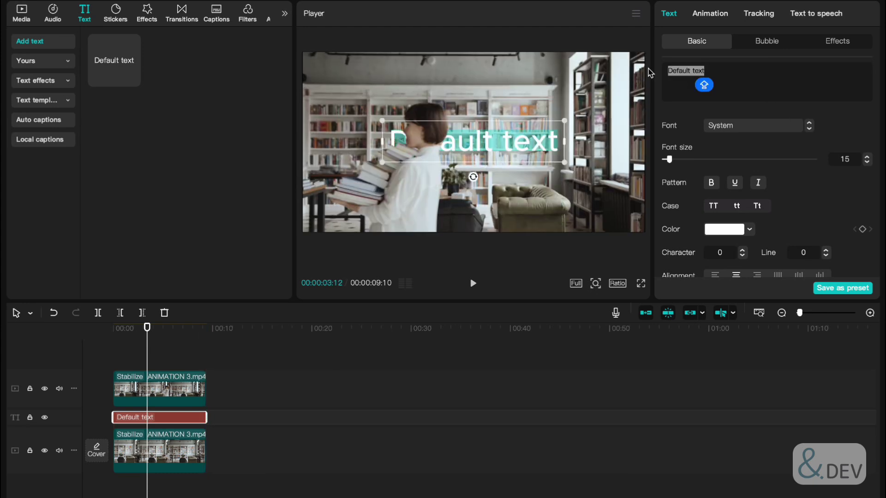
click(739, 128)
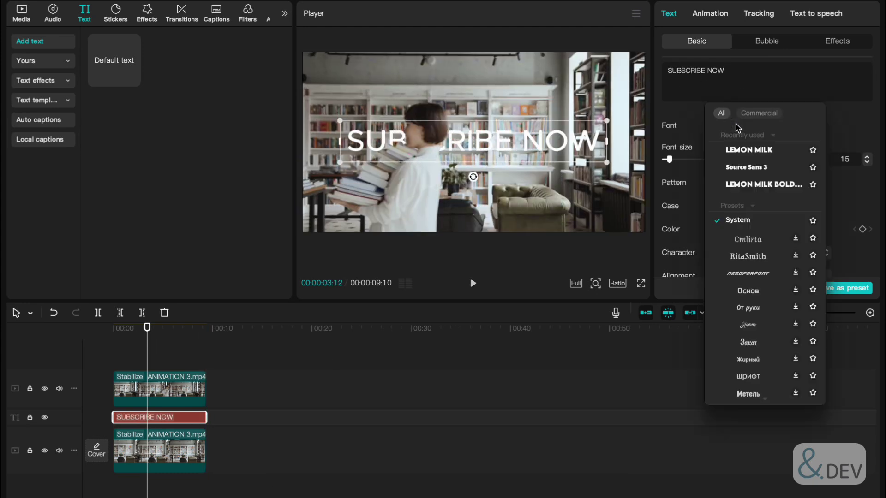
click(748, 154)
drag(583, 164, 685, 195)
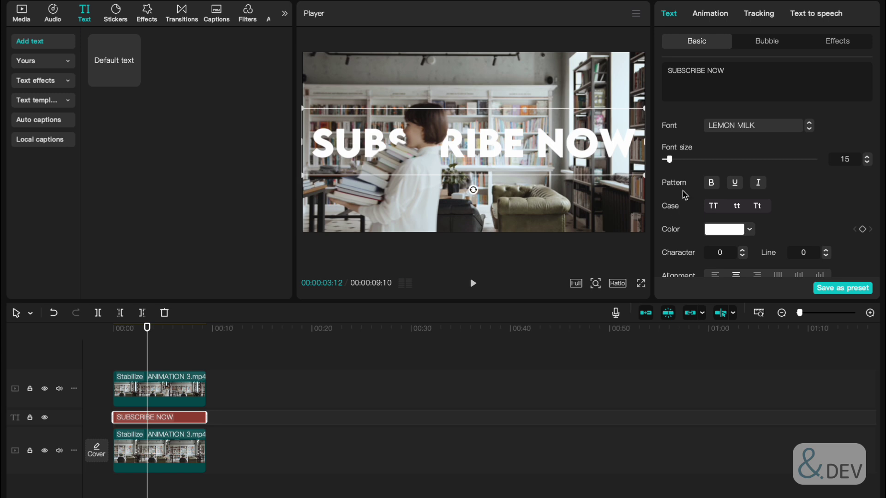
Add a shadow to the title at 49% opacity
click(838, 42)
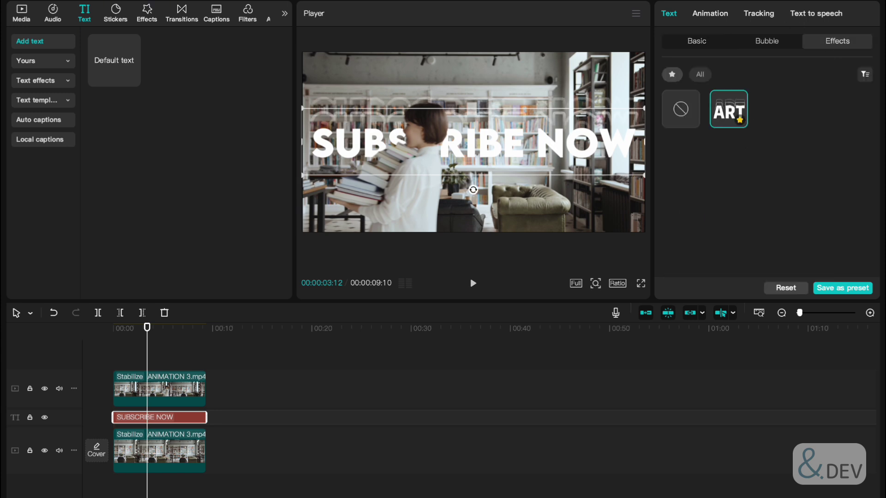
click(678, 41)
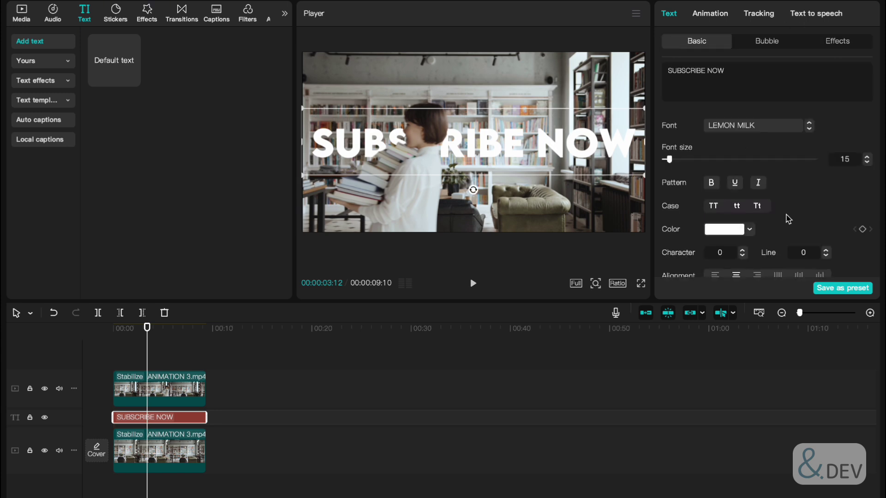
scroll(761, 185, down, 6)
click(665, 227)
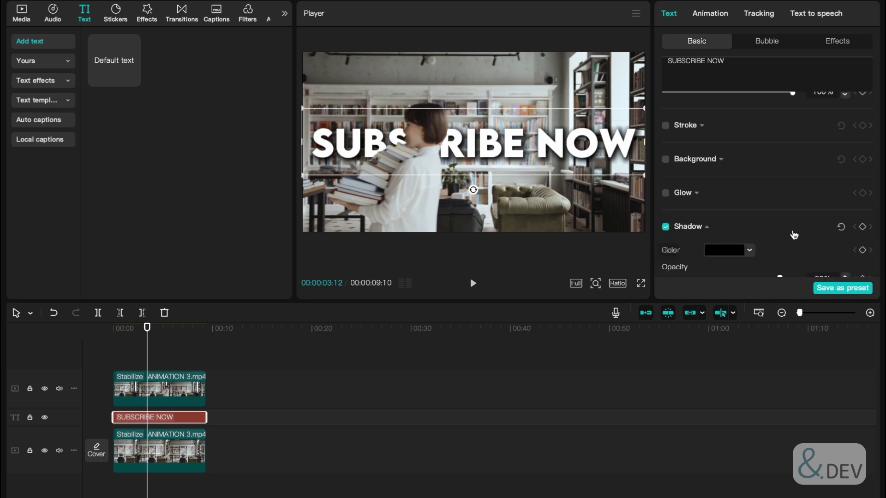
scroll(793, 236, down, 3)
drag(779, 176, 727, 175)
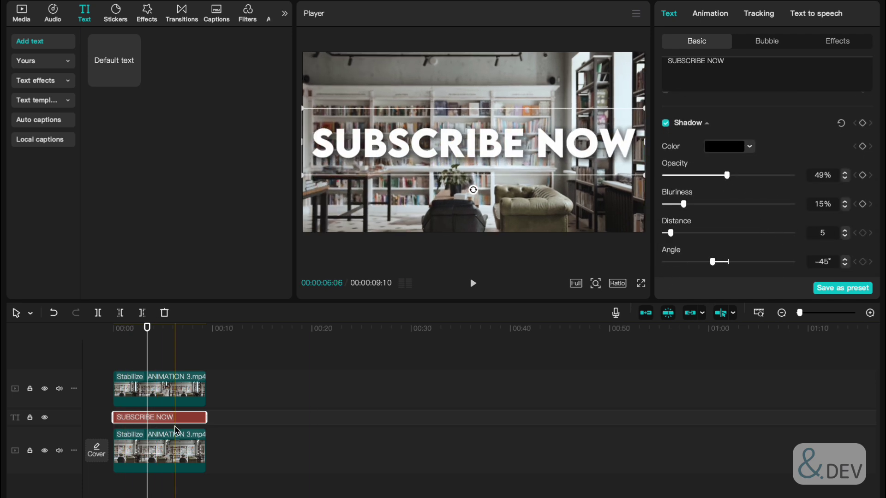
Change the title's text colour to yellow
scroll(735, 180, up, 5)
scroll(739, 180, down, 2)
click(738, 139)
drag(746, 182, 838, 142)
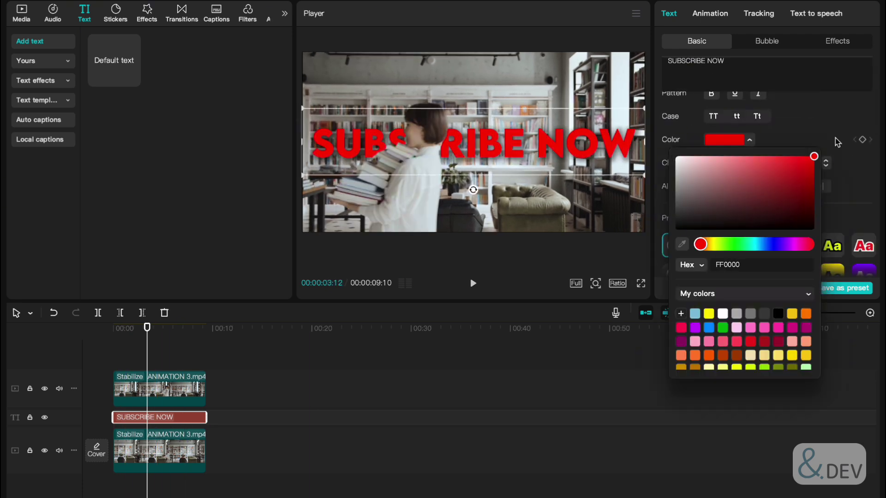
click(709, 314)
click(807, 130)
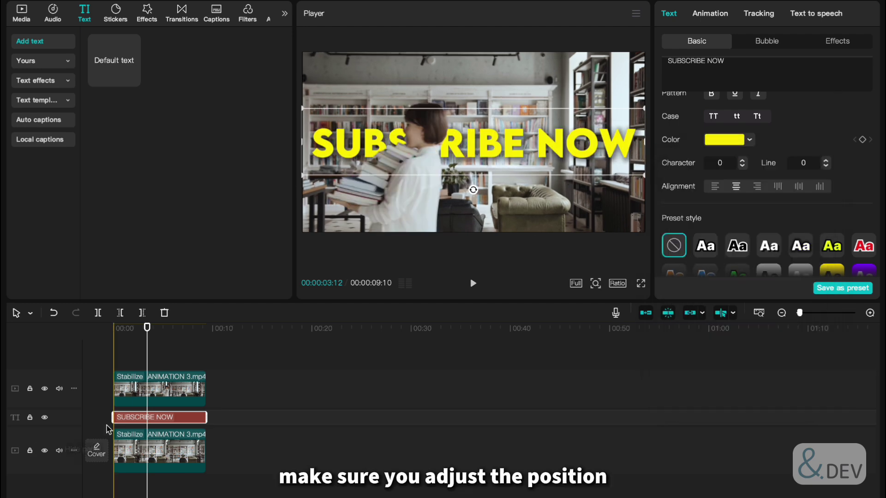
Return to the start of the timeline and select the SUBSCRIBE NOW text clip
click(114, 350)
scroll(128, 376, up, 3)
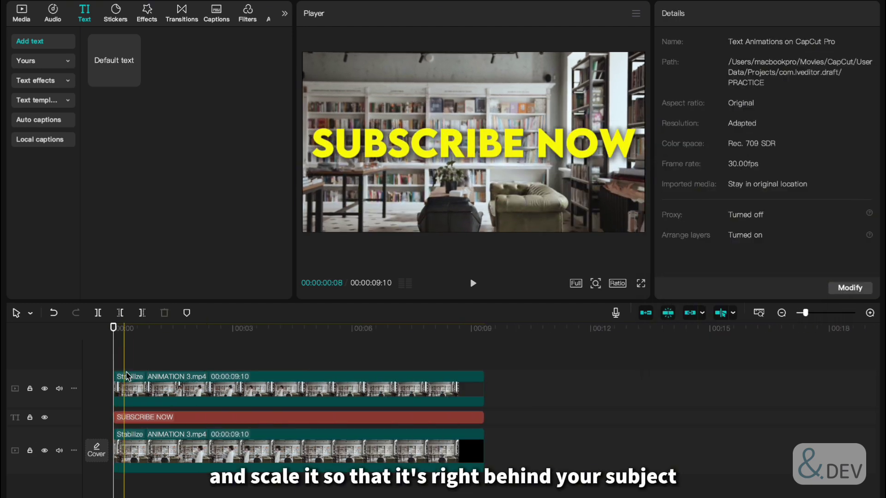
click(128, 418)
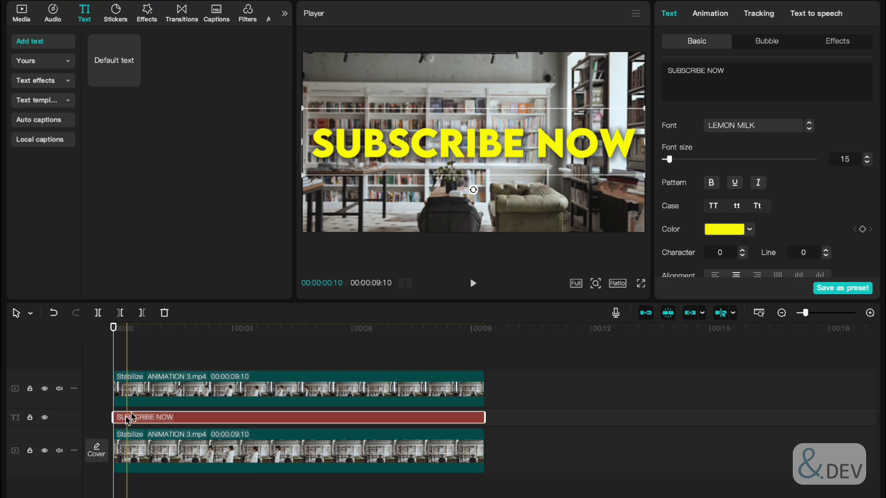
scroll(766, 138, down, 3)
Turn the SUBSCRIBE NOW text clip into a compound clip
scroll(766, 138, up, 3)
right_click(168, 418)
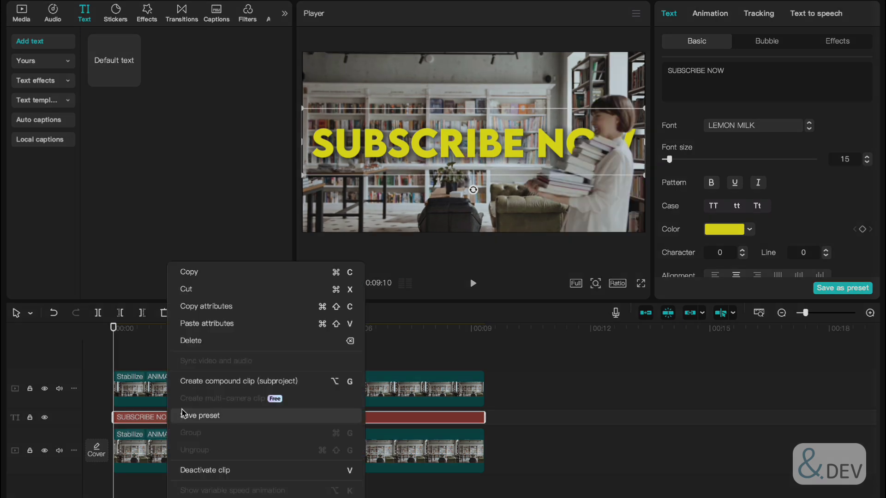
click(239, 381)
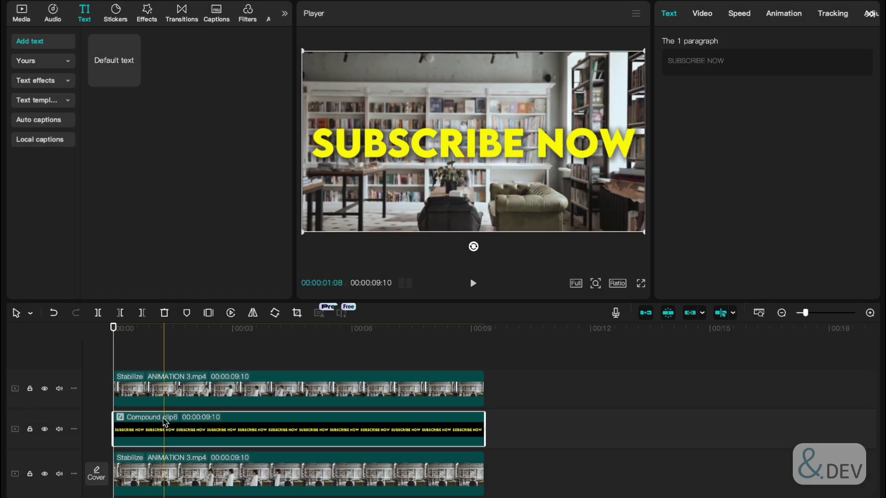
Add a Split mask to the title, rotate it vertical, and slide it right across the text
click(704, 14)
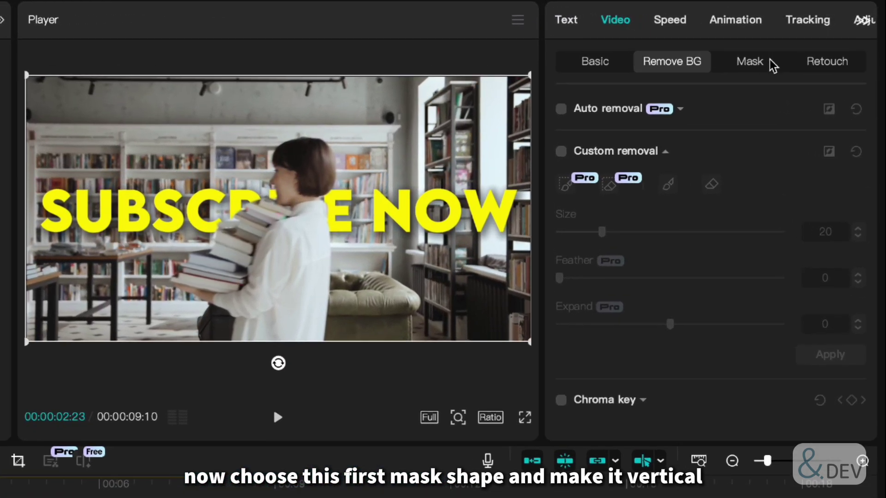
click(757, 57)
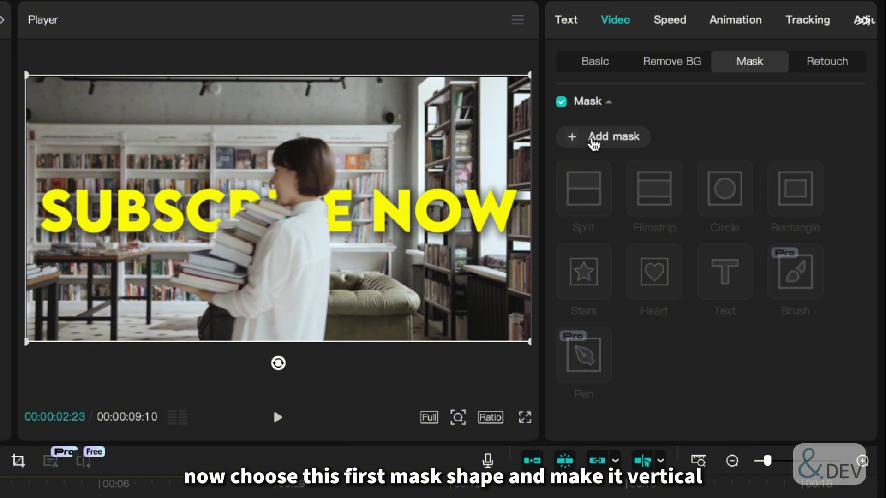
click(594, 143)
click(593, 201)
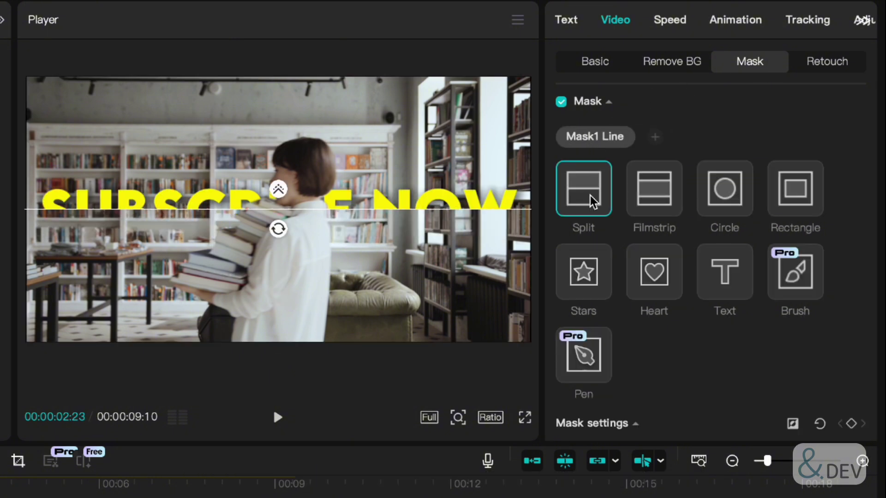
drag(288, 226, 285, 195)
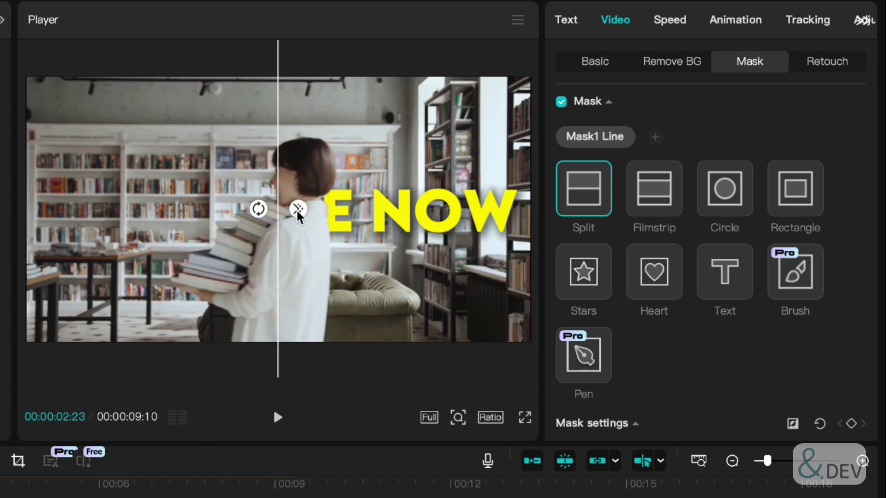
drag(298, 209, 536, 228)
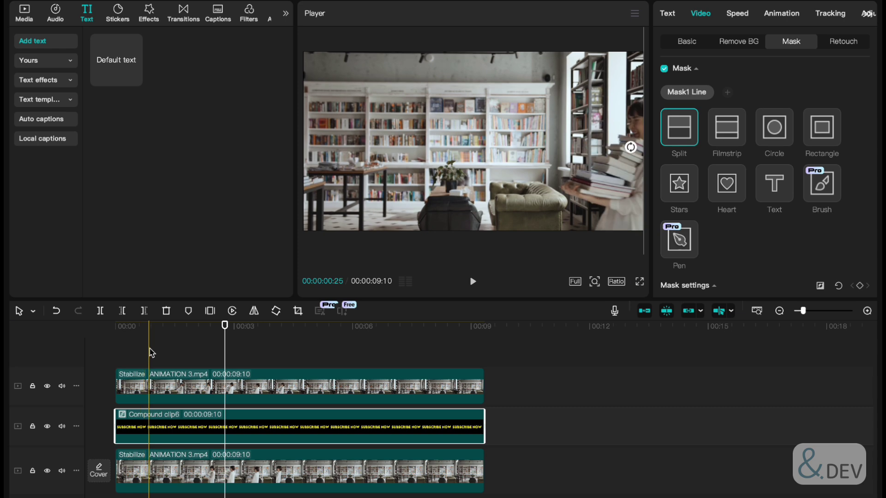
Set a starting mask keyframe on the compound title clip near the clip's start
click(132, 351)
click(139, 426)
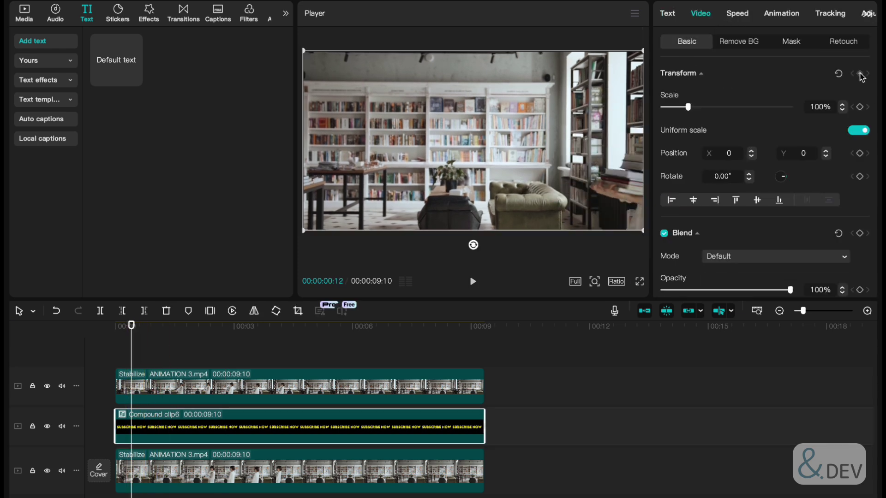
scroll(842, 215, down, 2)
click(860, 195)
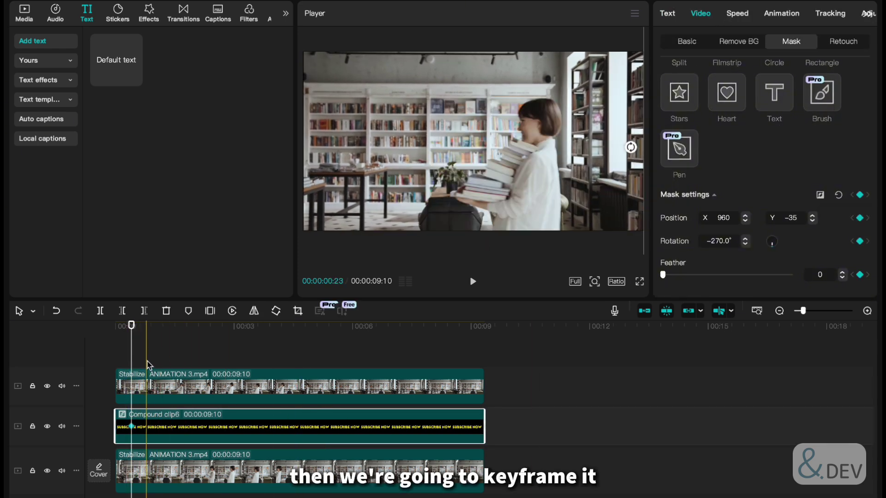
At 00:00:01:04, shift the mask so the letters OW appear
click(163, 364)
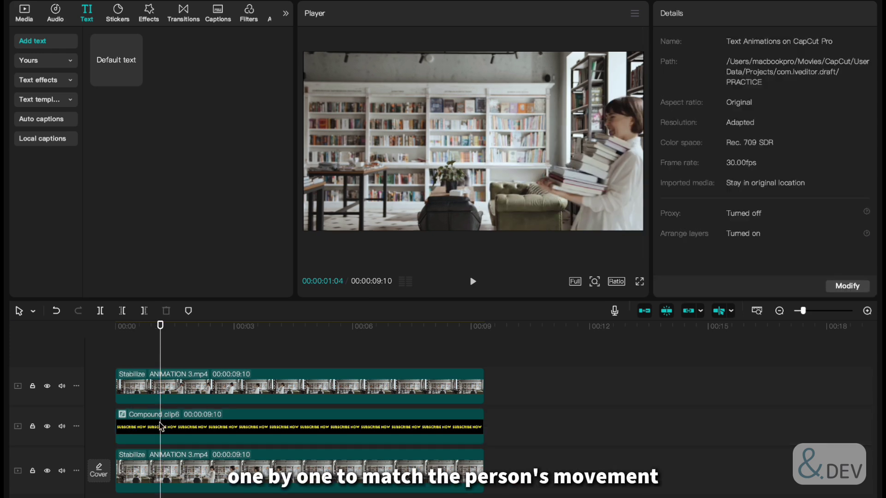
click(162, 427)
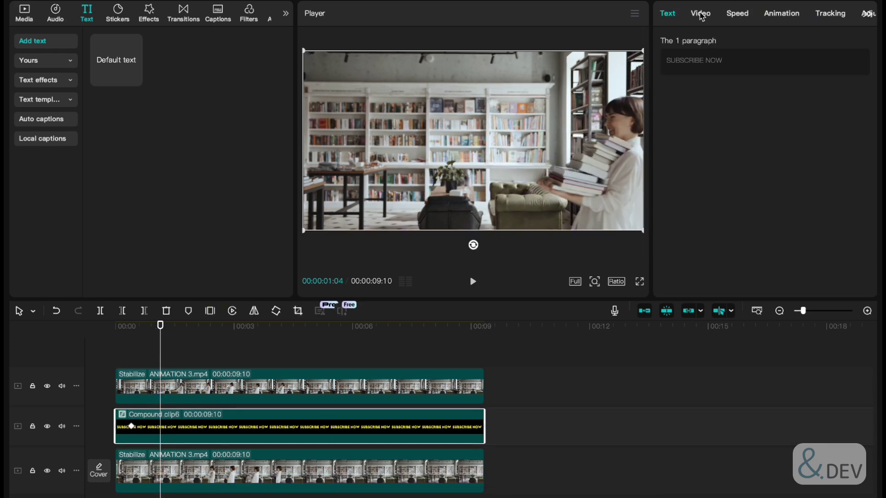
click(701, 14)
scroll(822, 238, down, 2)
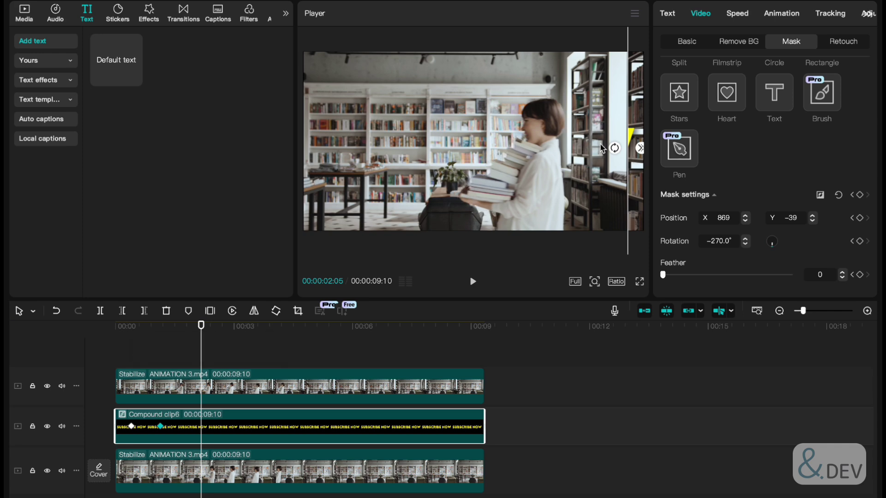
drag(629, 164, 540, 174)
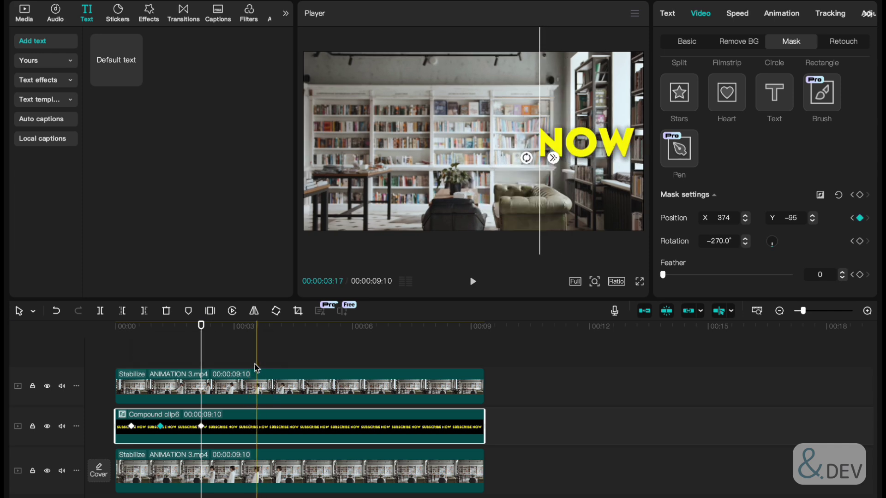
At 00:00:03:06, move the mask further left to reveal all of SUBSCRIBE NOW
click(242, 360)
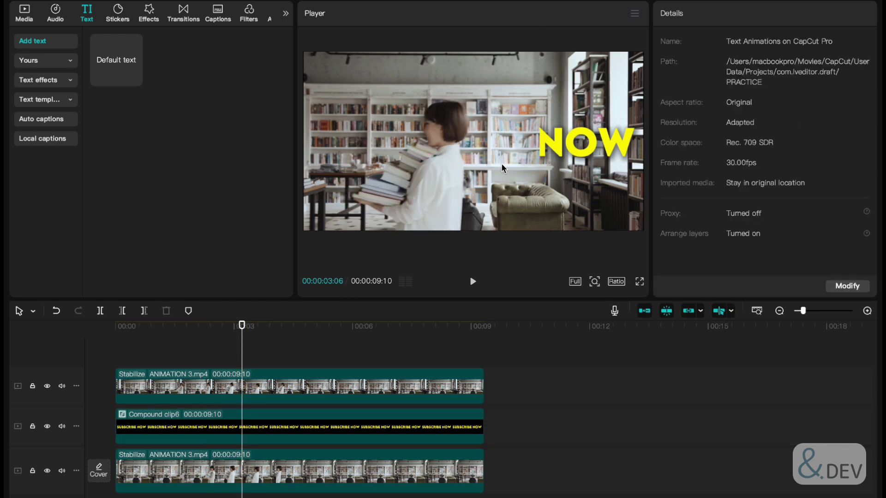
click(243, 421)
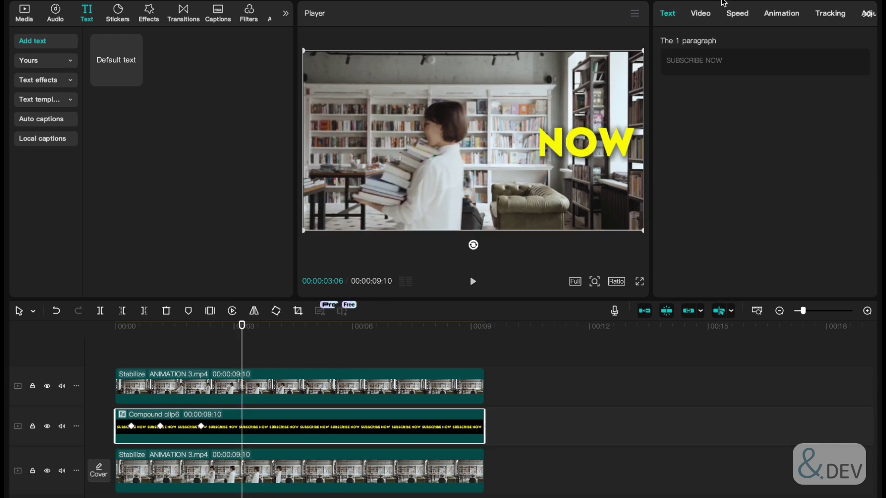
click(701, 14)
scroll(856, 265, down, 3)
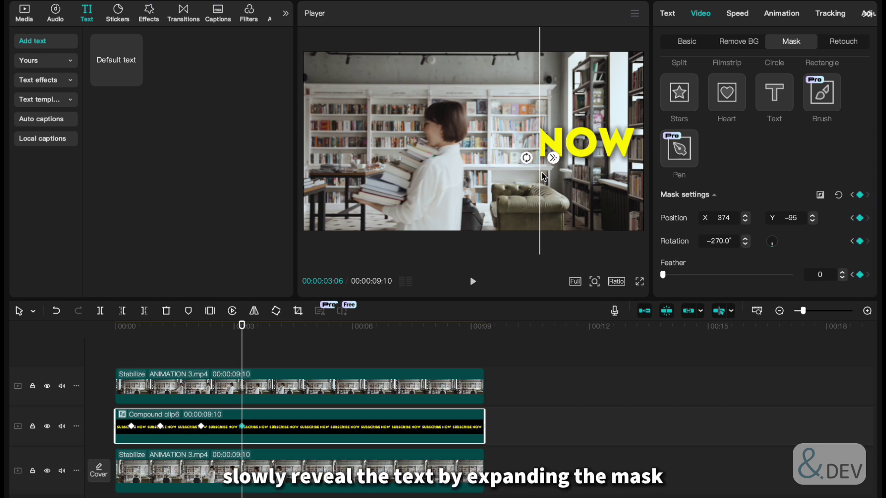
drag(489, 183, 454, 190)
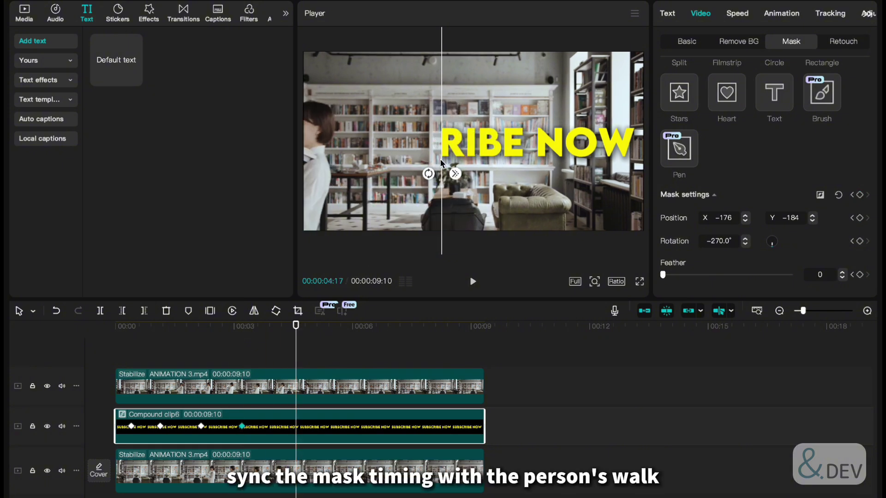
drag(441, 162, 316, 180)
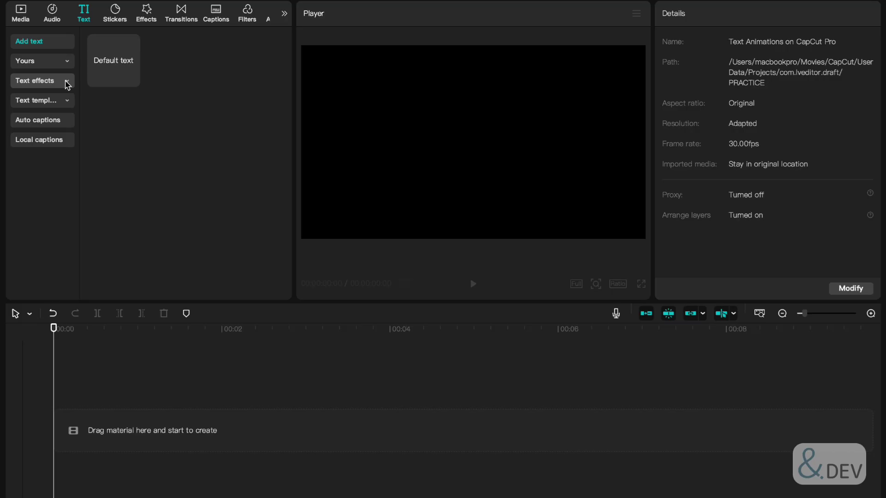
Add a default text clip, preview the Golden Dust entrance animation, then clear it
drag(94, 78, 87, 411)
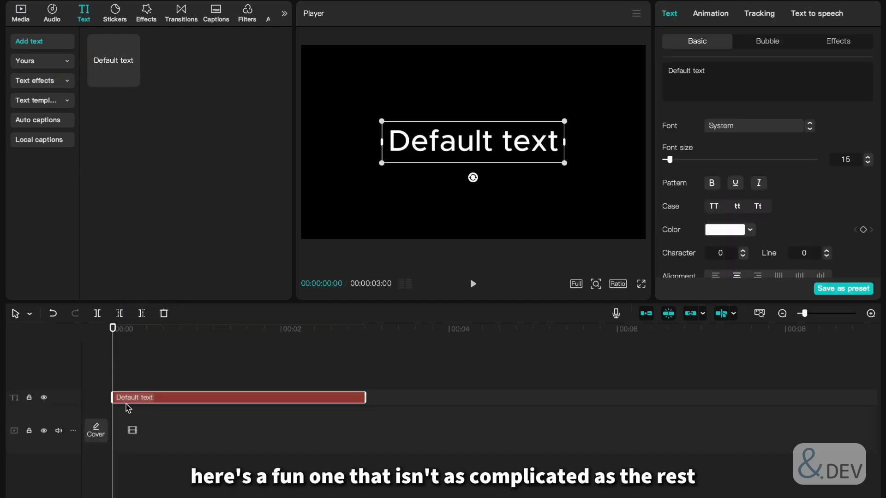
click(713, 17)
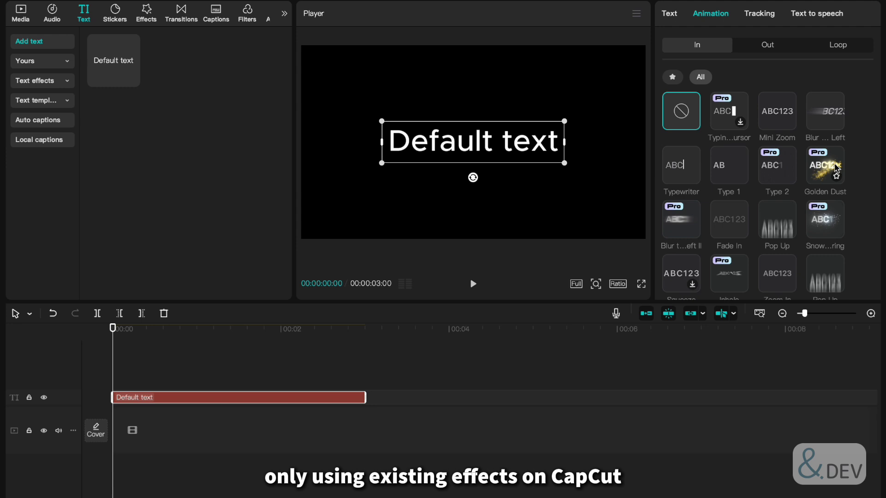
click(836, 168)
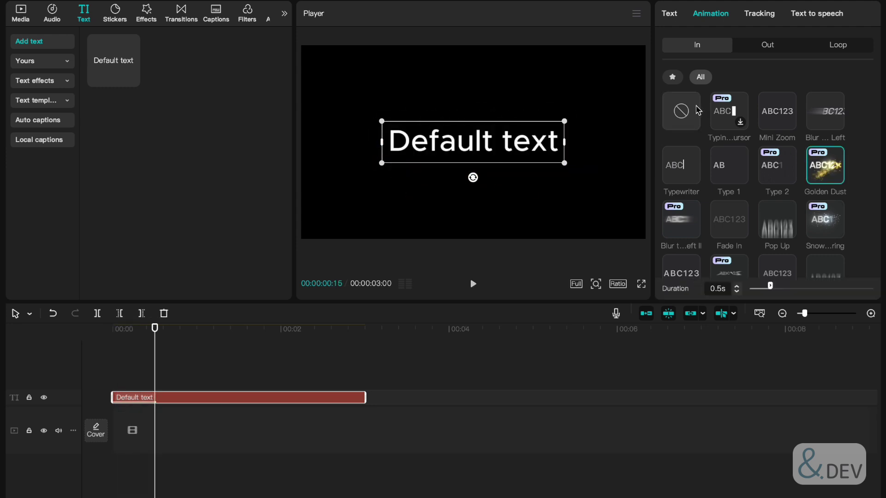
click(681, 110)
click(669, 13)
Change the text to 'SUBSCRIBE NOW' in the LEMON MILK font
triple_click(724, 74)
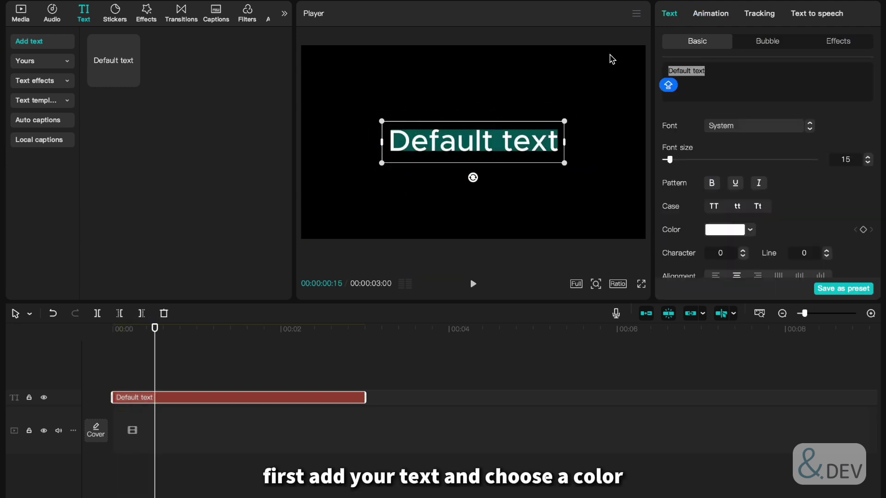
text(SUBSCRIBE NOW)
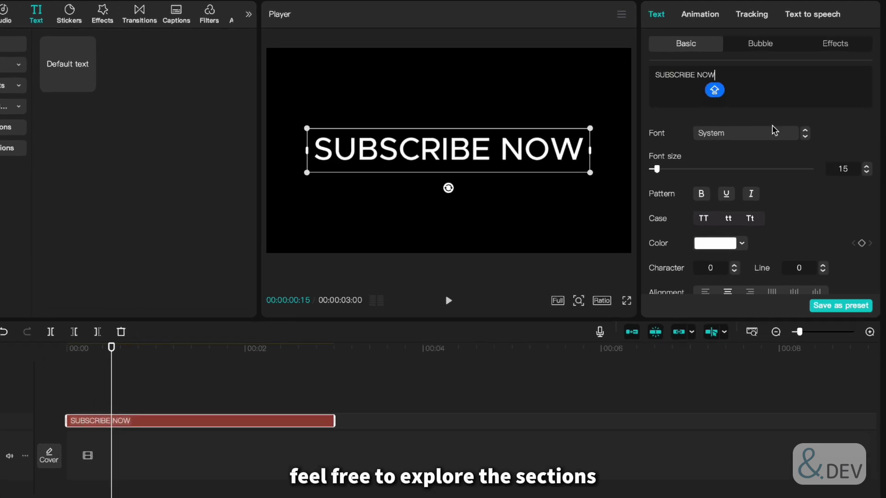
click(775, 133)
click(769, 157)
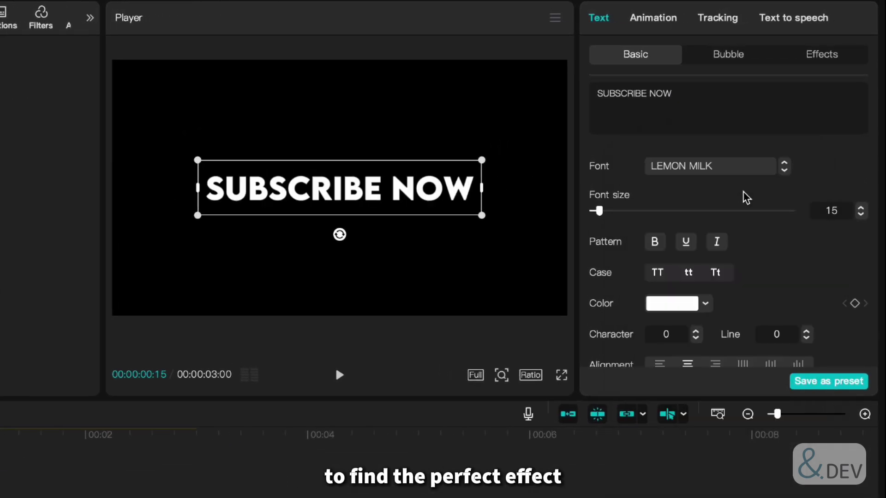
Browse the text effect presets and apply the pink-and-cyan effect
click(821, 55)
click(644, 98)
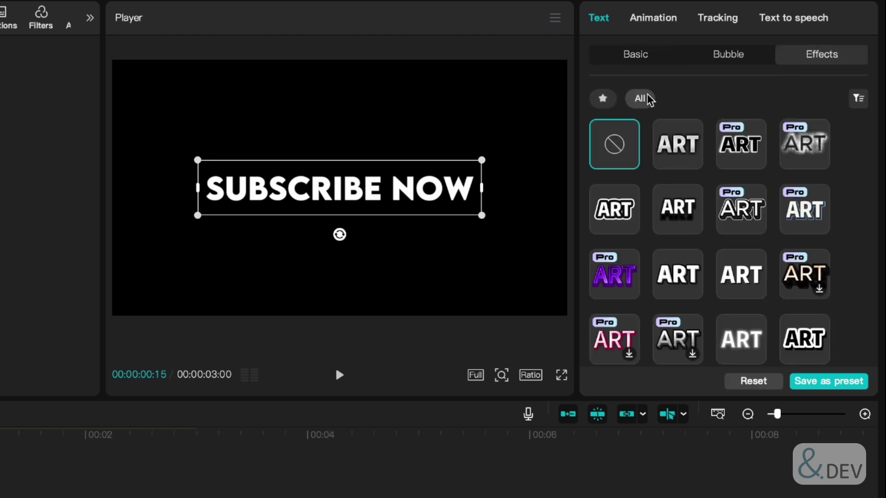
click(614, 263)
scroll(614, 263, down, 3)
click(819, 253)
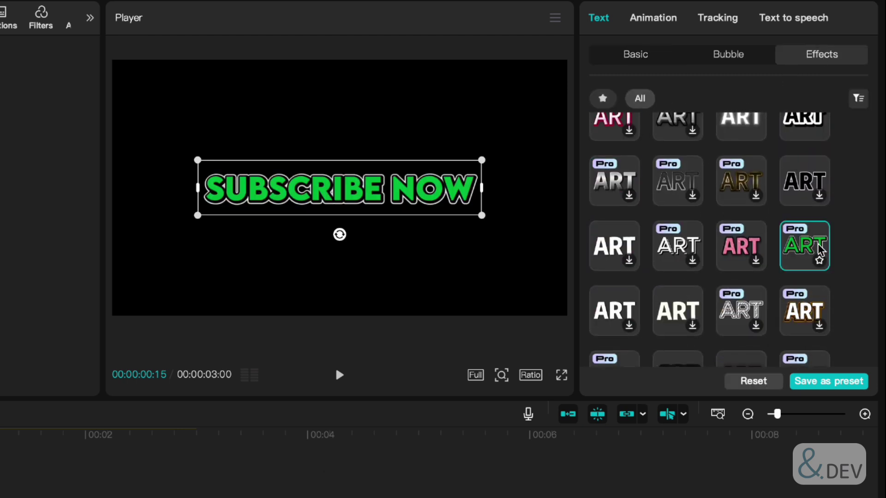
scroll(822, 251, down, 2)
scroll(823, 263, down, 4)
click(799, 290)
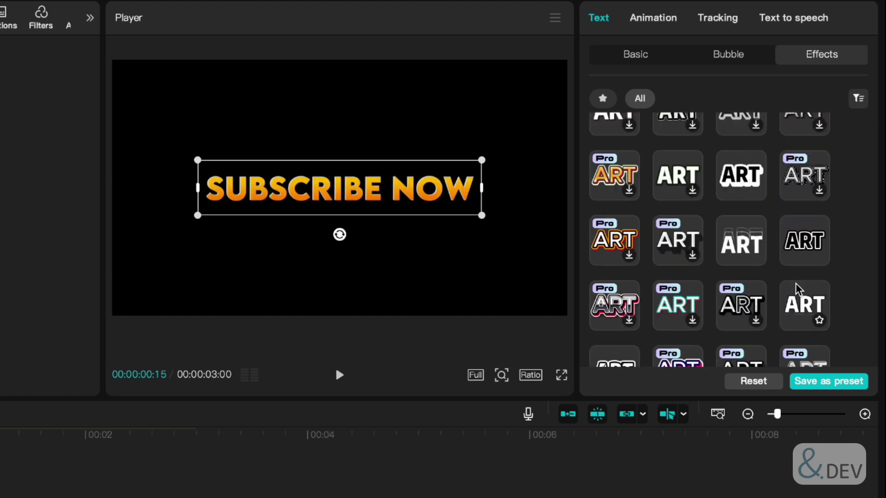
click(678, 259)
scroll(679, 277, down, 3)
click(678, 279)
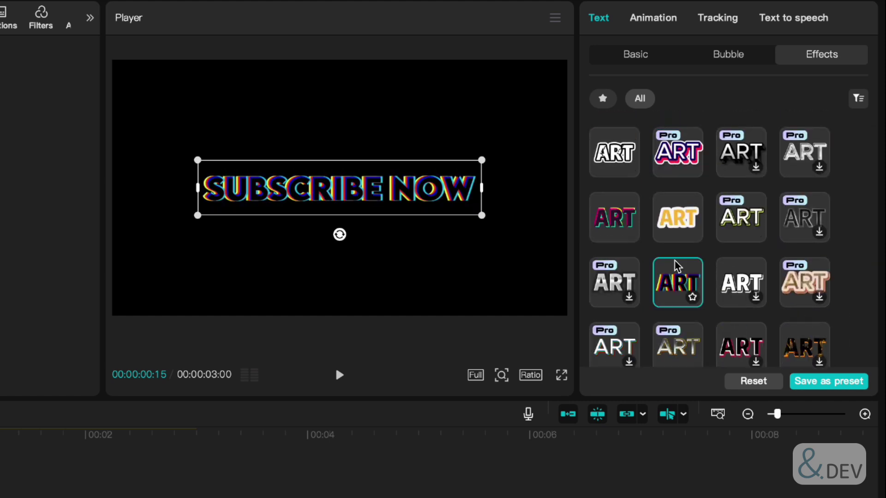
click(620, 216)
click(754, 134)
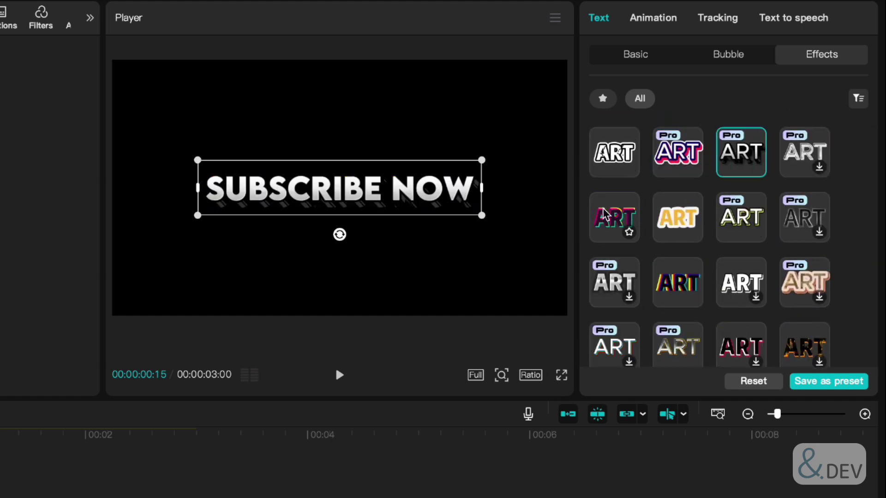
click(613, 212)
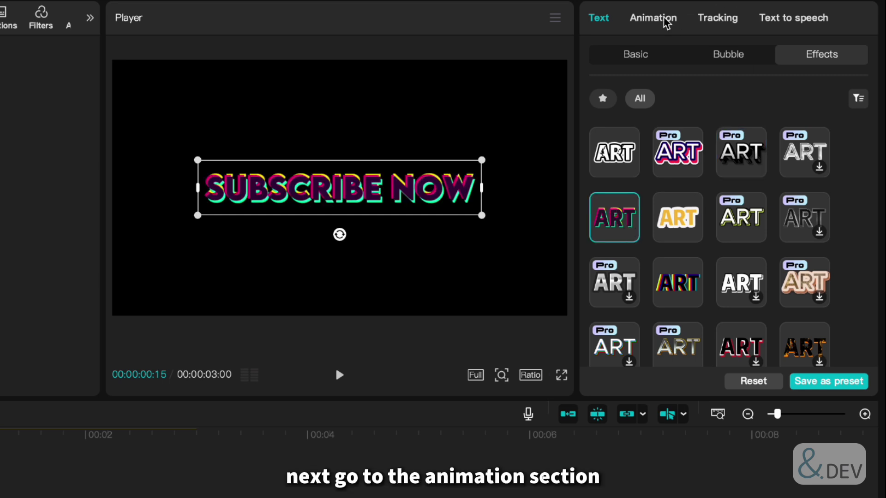
Apply the Golden Dust entrance animation and lengthen it to 1.7s
click(666, 23)
click(818, 228)
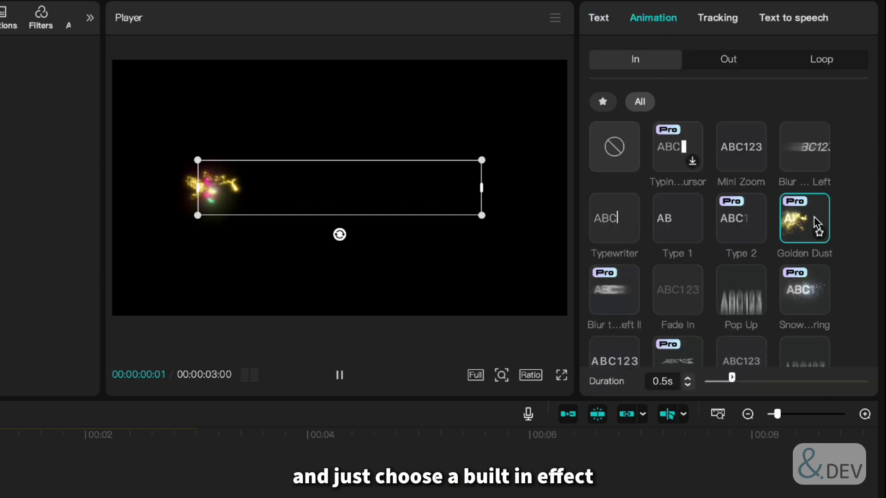
click(799, 381)
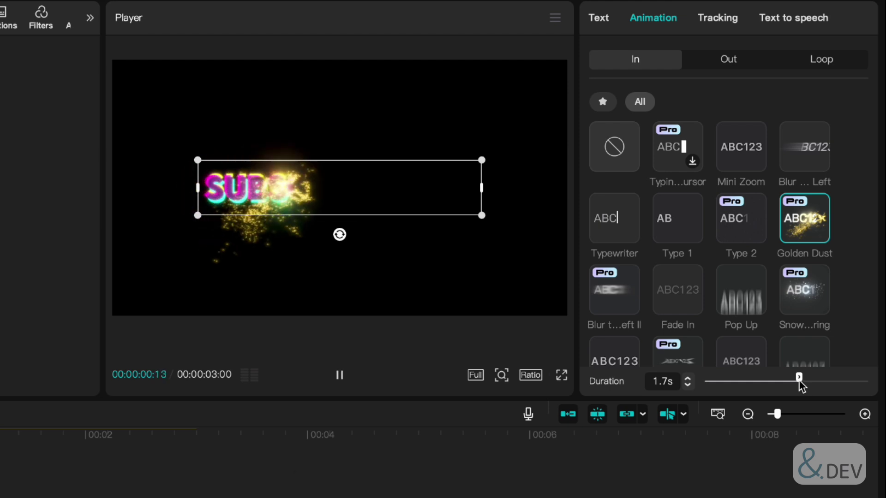
Preview other entrance presets such as Wave In, Laser Cut and Star Cluster
click(818, 305)
scroll(815, 295, down, 1)
click(609, 199)
scroll(614, 222, down, 3)
click(614, 239)
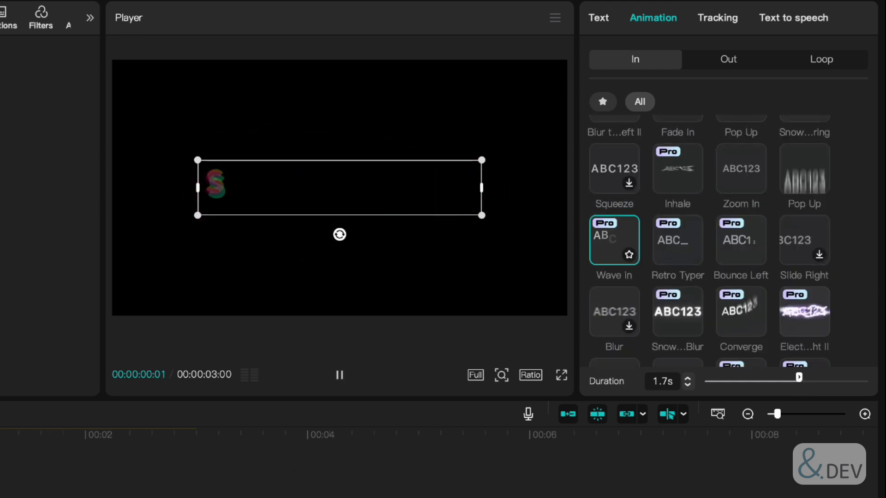
scroll(805, 314, down, 4)
click(752, 277)
scroll(780, 263, down, 1)
click(799, 241)
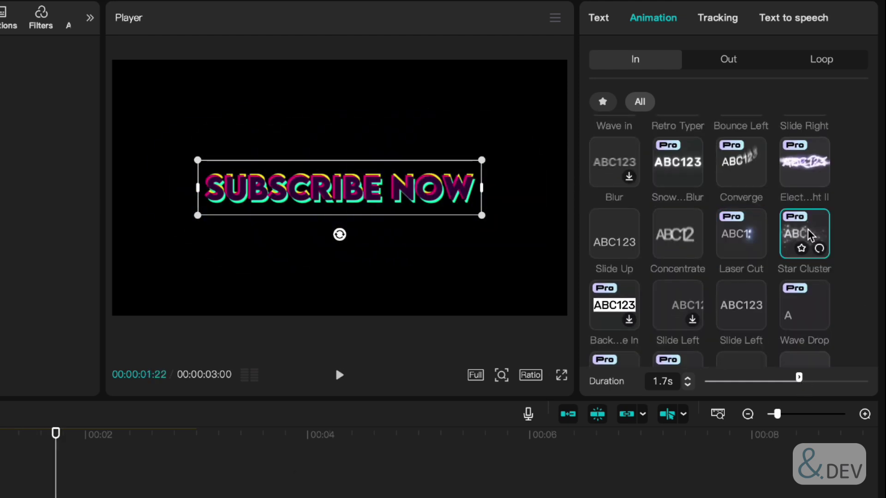
click(624, 293)
scroll(627, 293, down, 2)
scroll(628, 292, down, 1)
click(627, 330)
scroll(738, 296, down, 1)
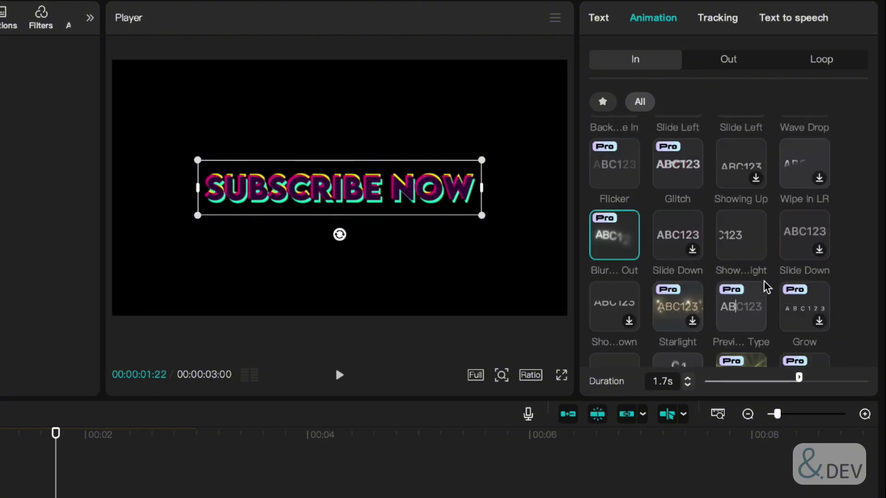